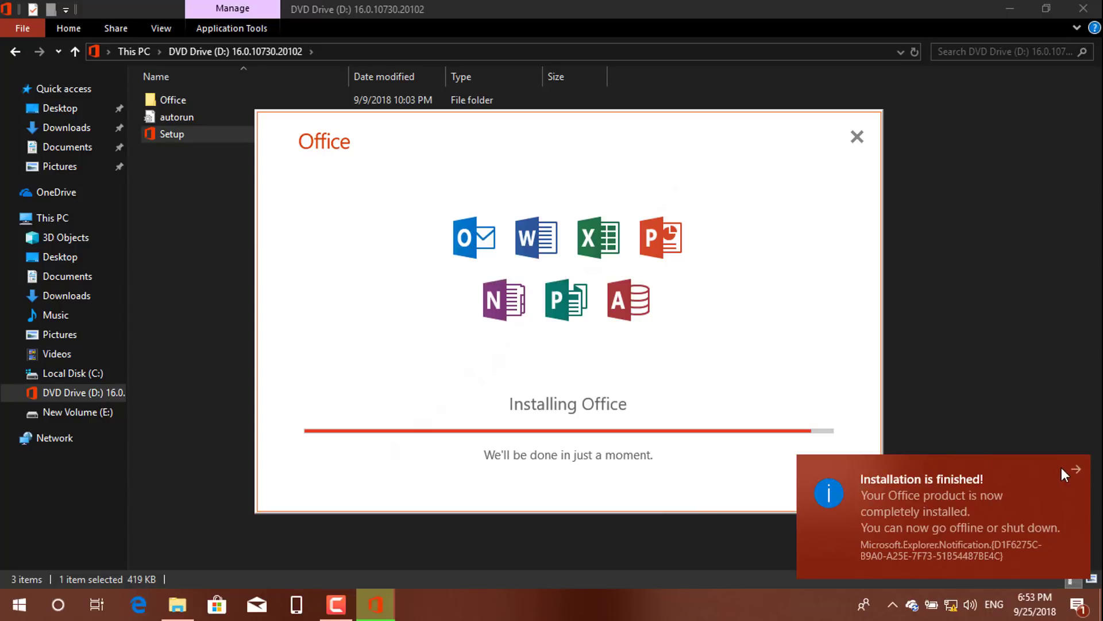
Dismiss the installation notification and close the finished Office installer
click(1076, 469)
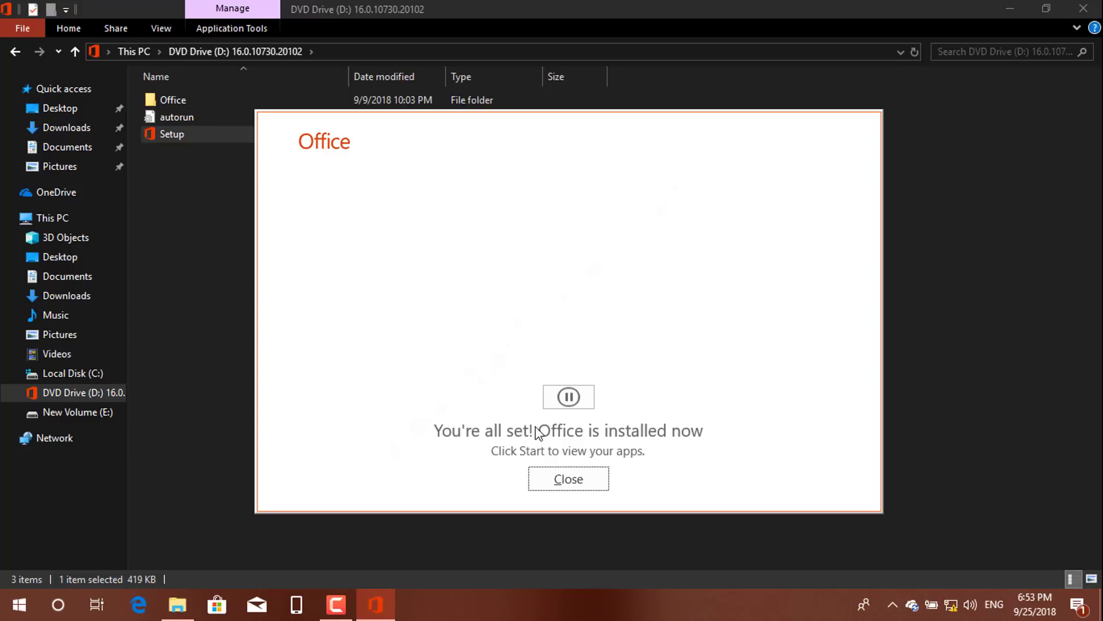
click(572, 478)
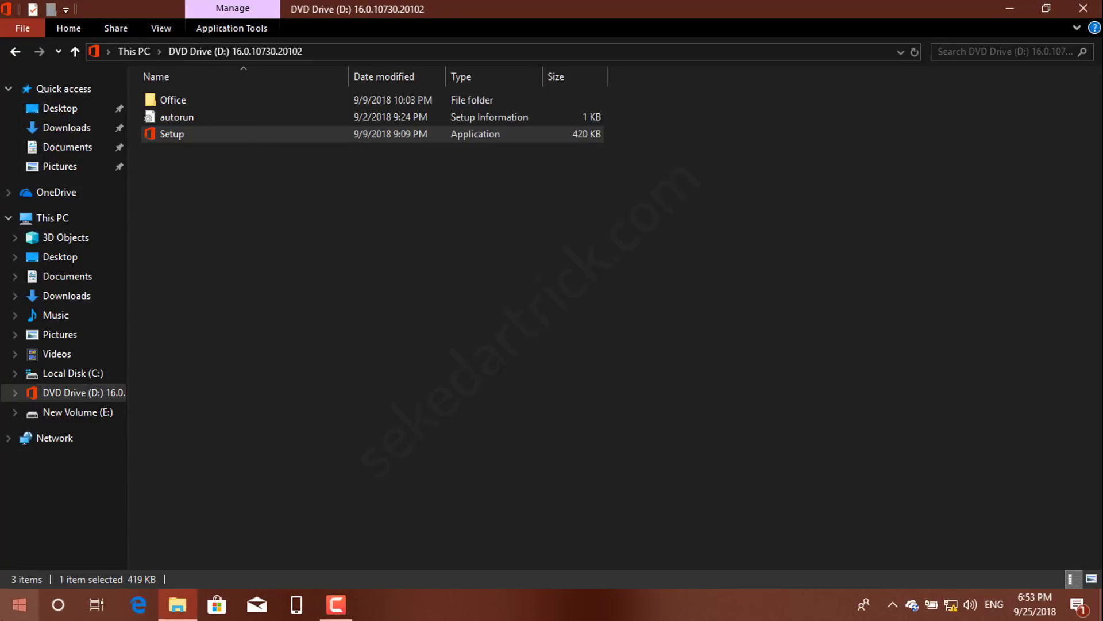
Start Excel and close the product key prompt without entering a key
click(20, 613)
click(20, 613)
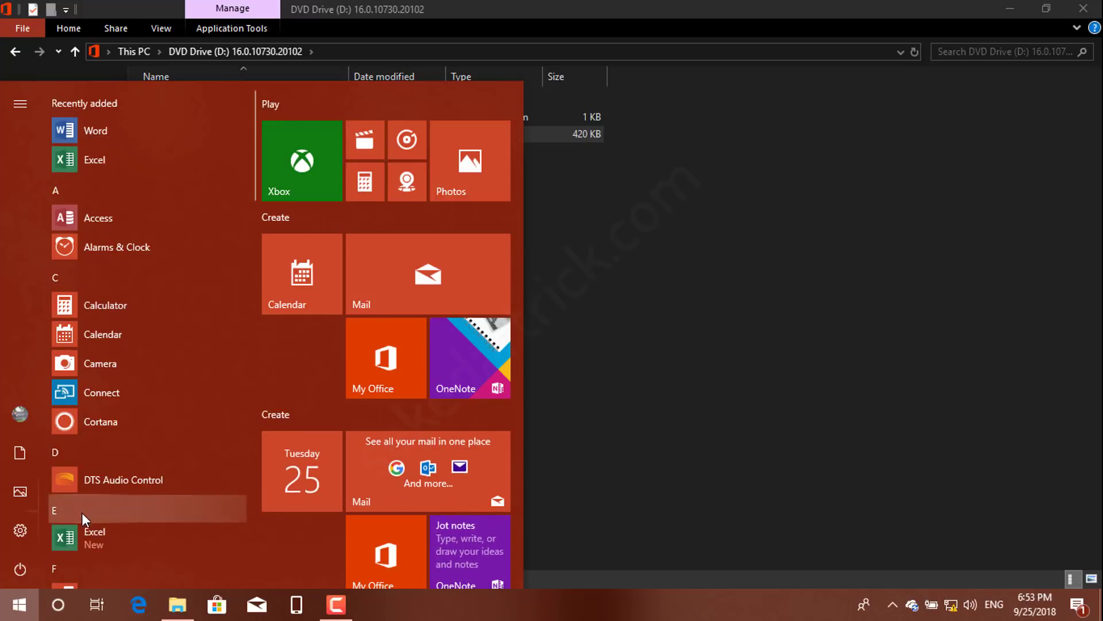
click(90, 535)
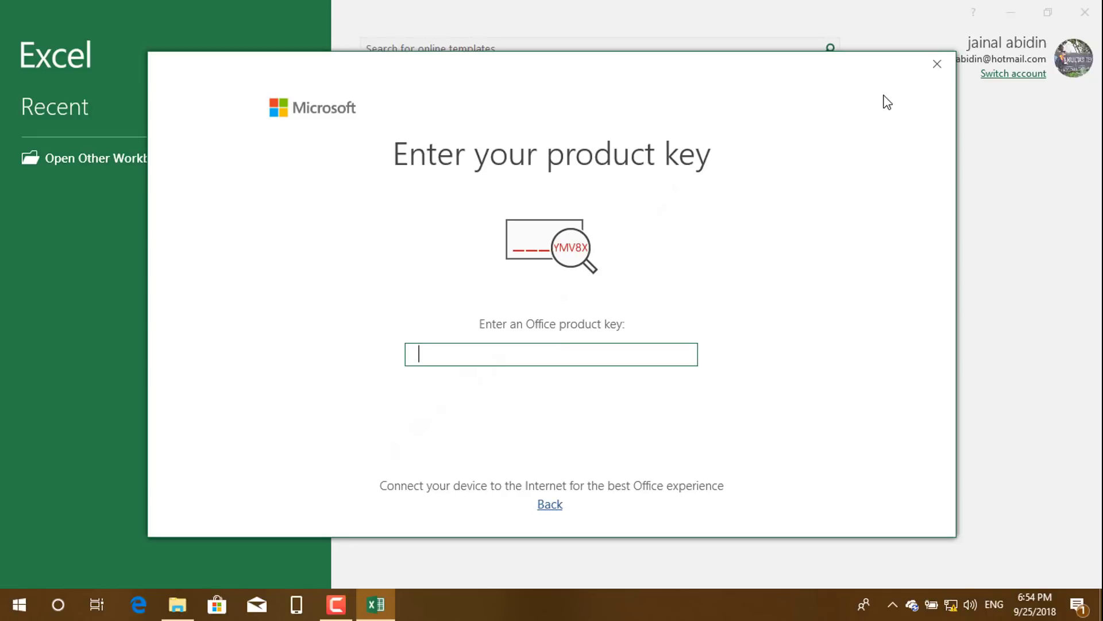
click(937, 64)
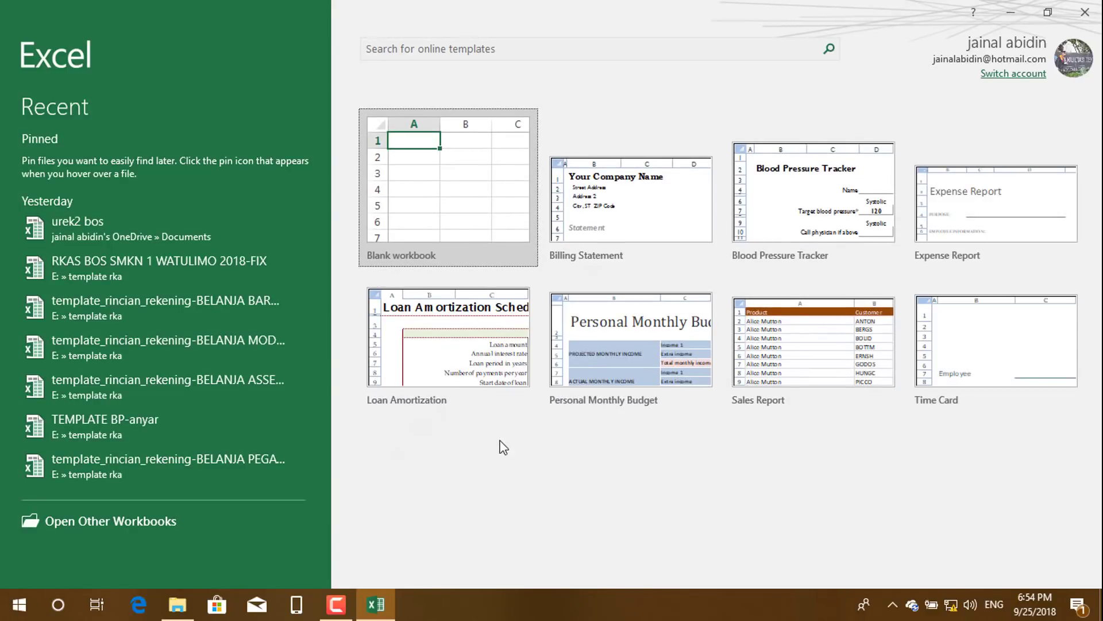
Create a blank workbook and accept the Office license agreement
click(472, 208)
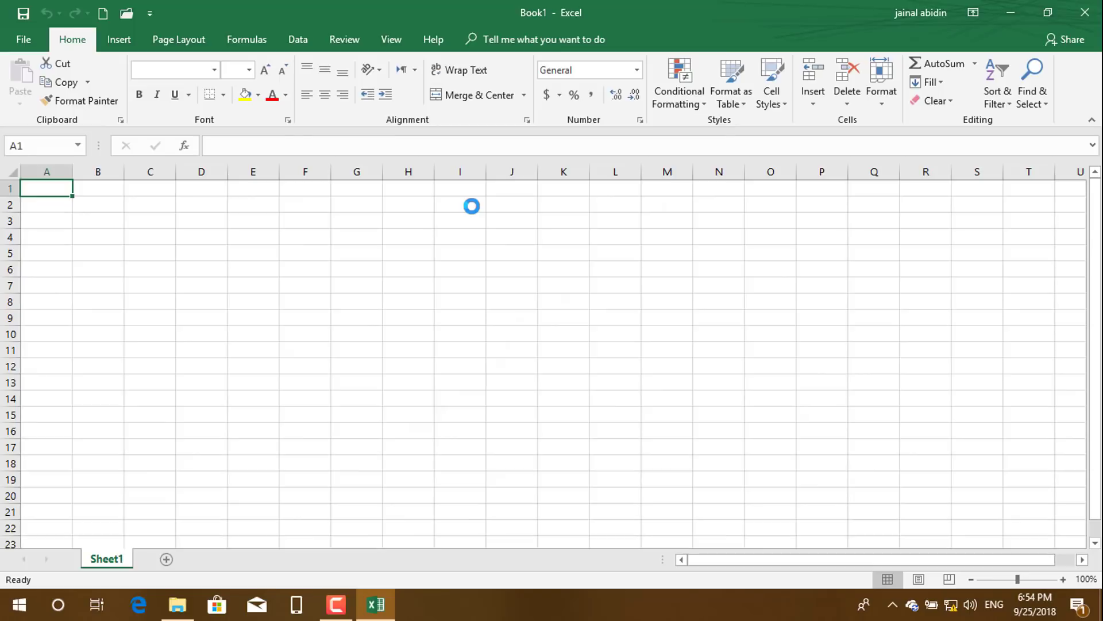
click(463, 204)
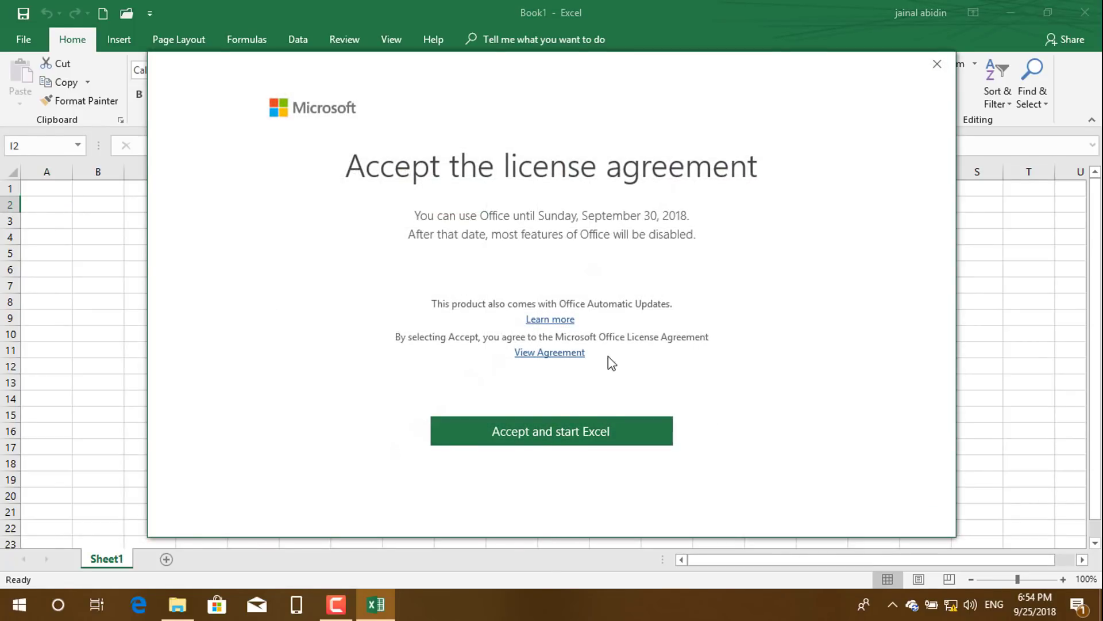
click(573, 433)
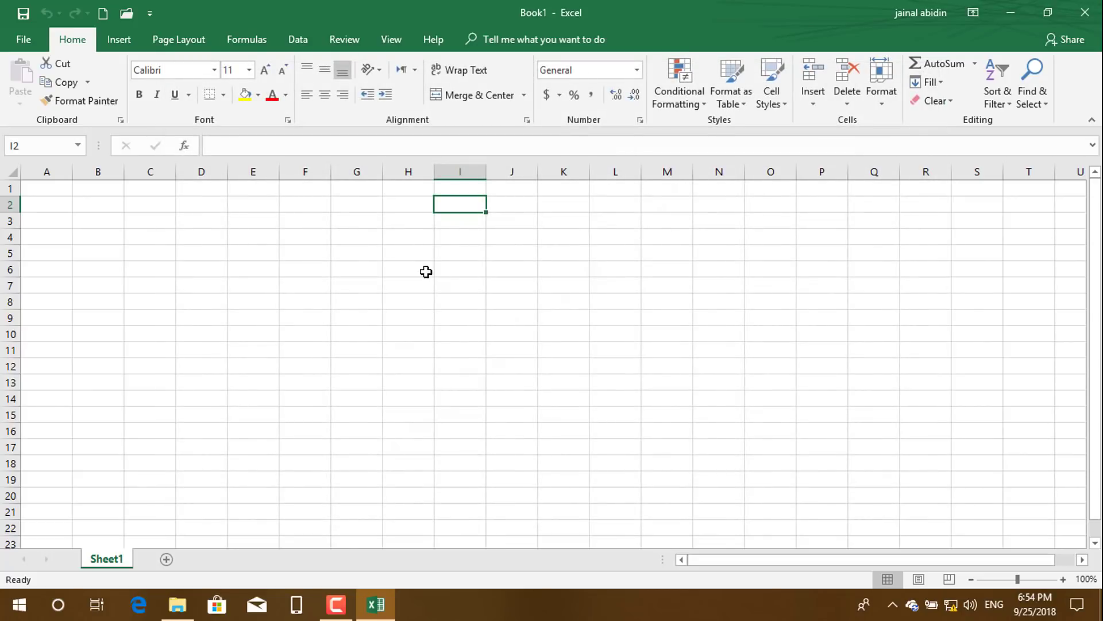
Look through Excel's file options and its Insert, Page Layout and Formulas commands
click(24, 40)
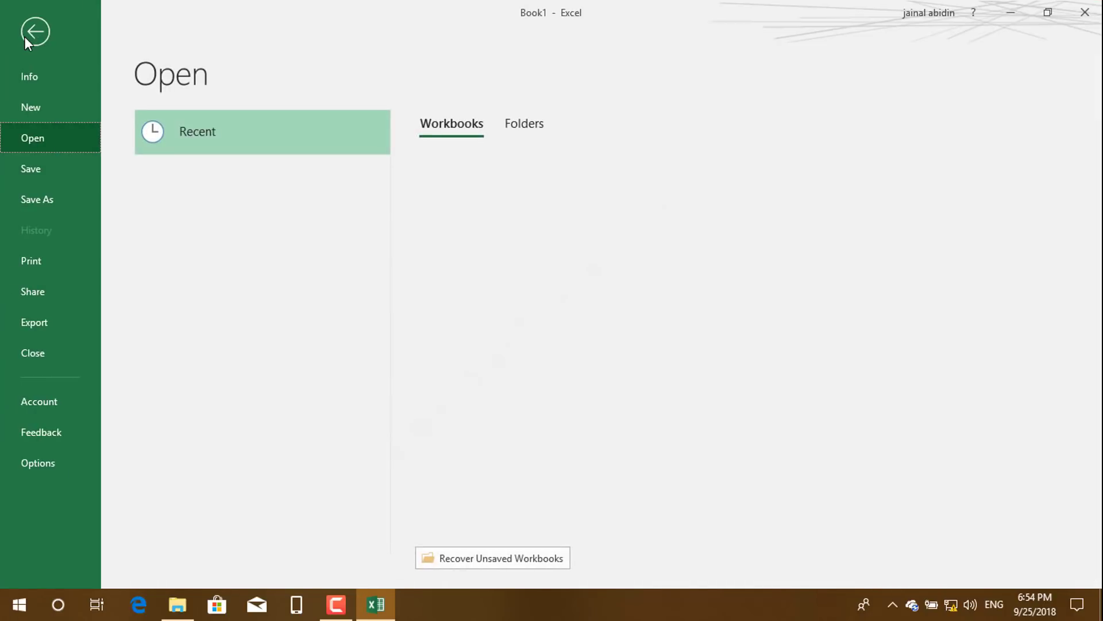
key(Escape)
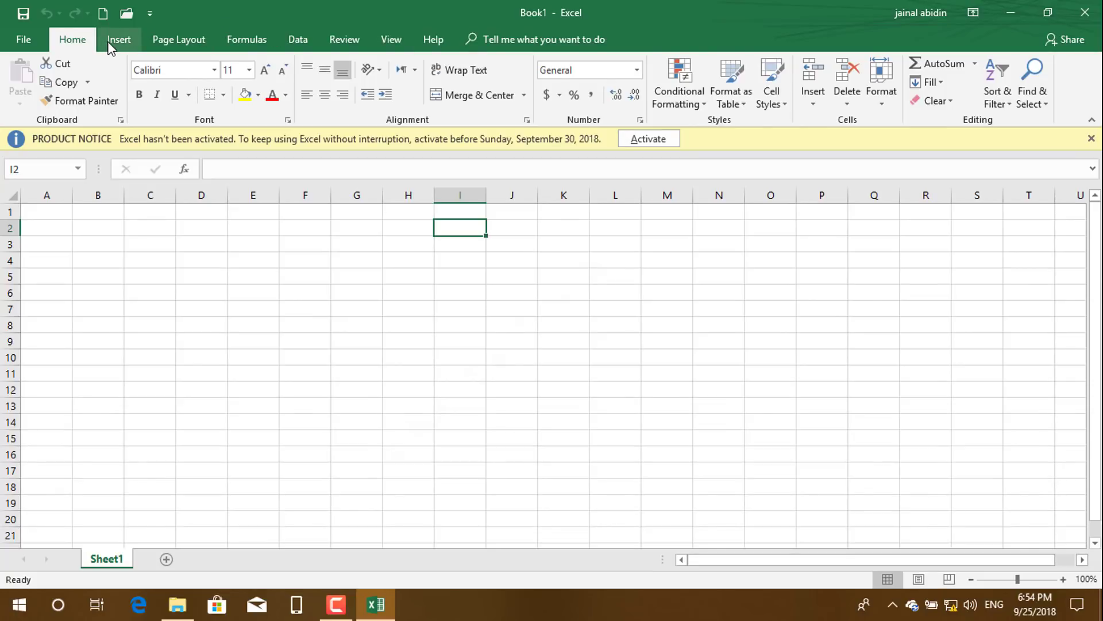
click(125, 31)
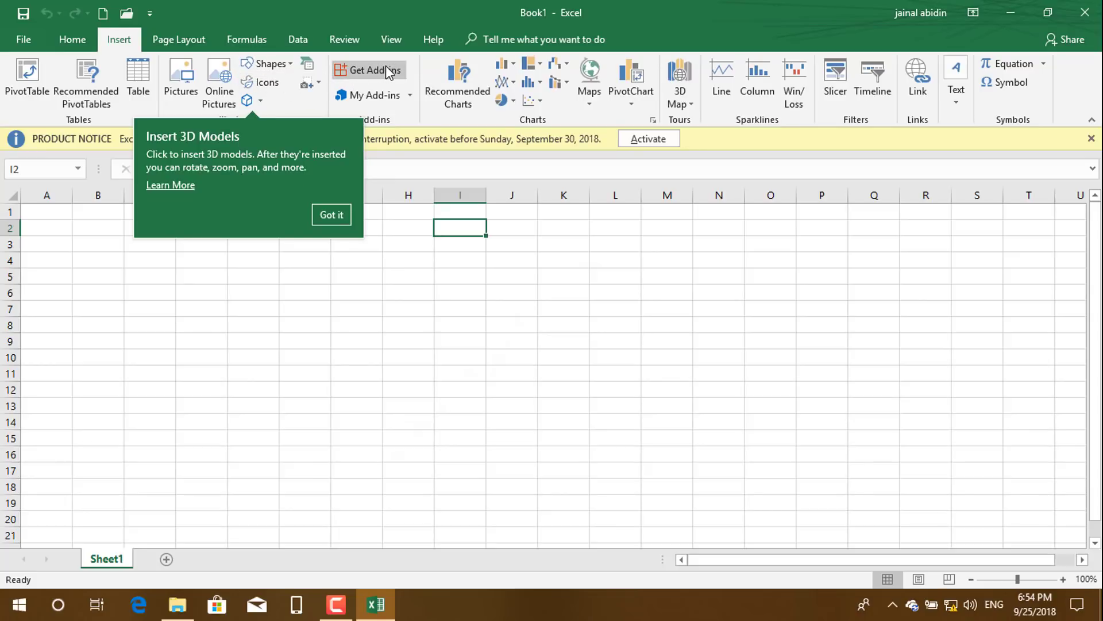
click(198, 44)
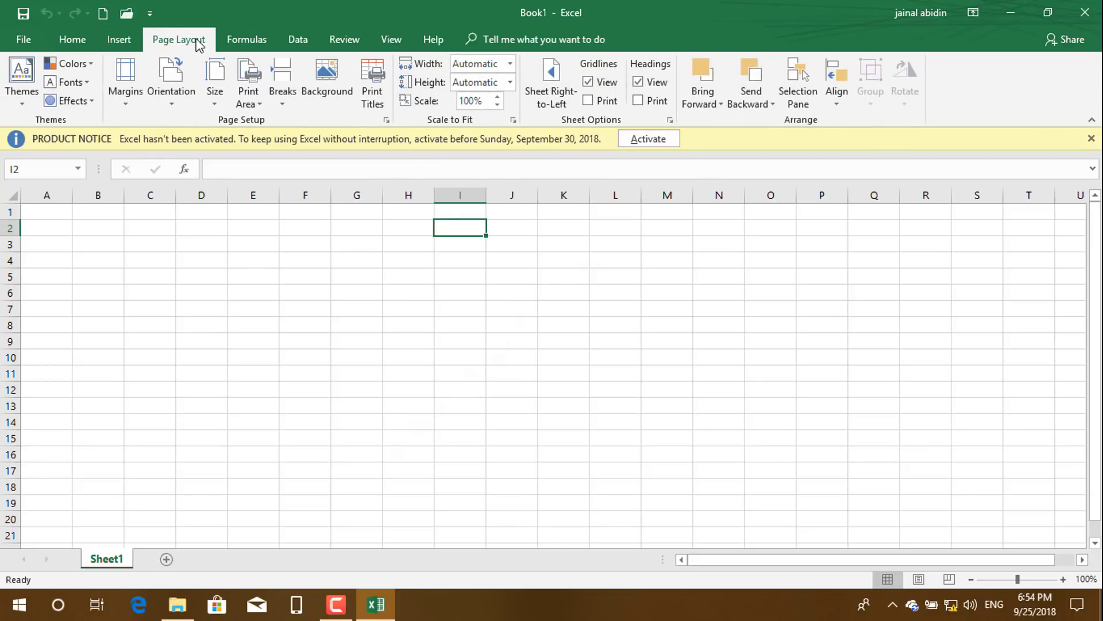
click(268, 42)
View the Office product and activation information in the account settings, and close Excel
click(21, 45)
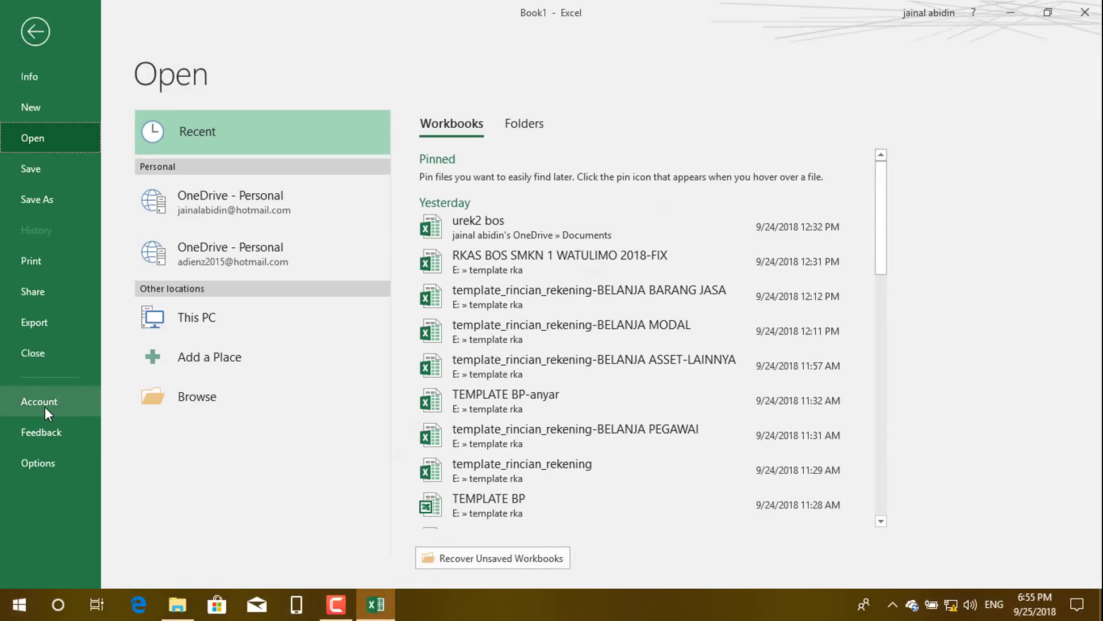
click(45, 407)
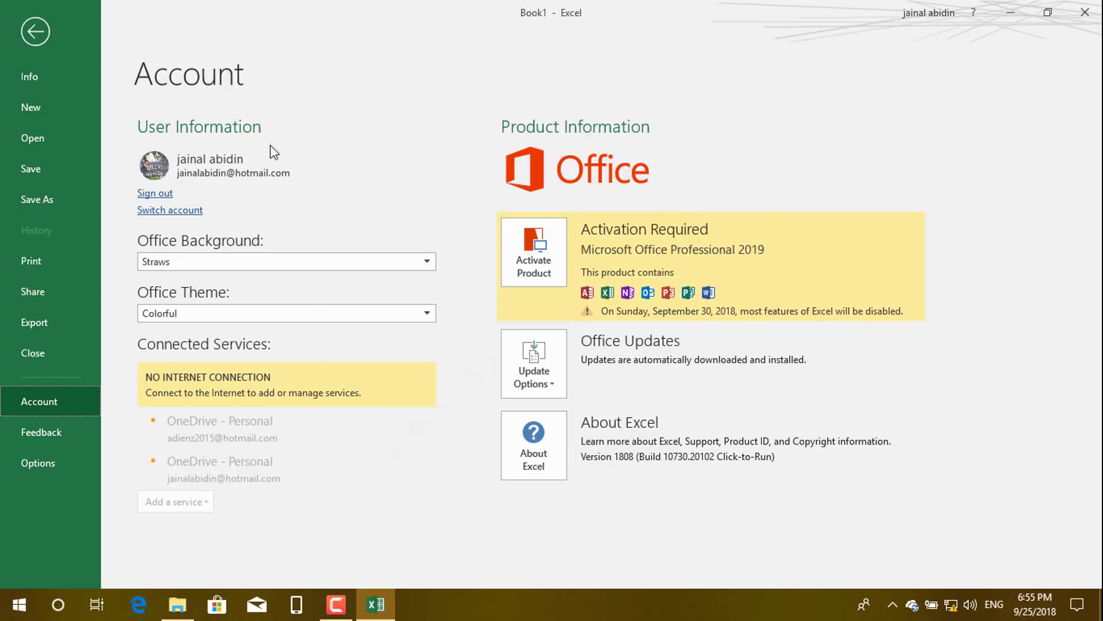
click(33, 33)
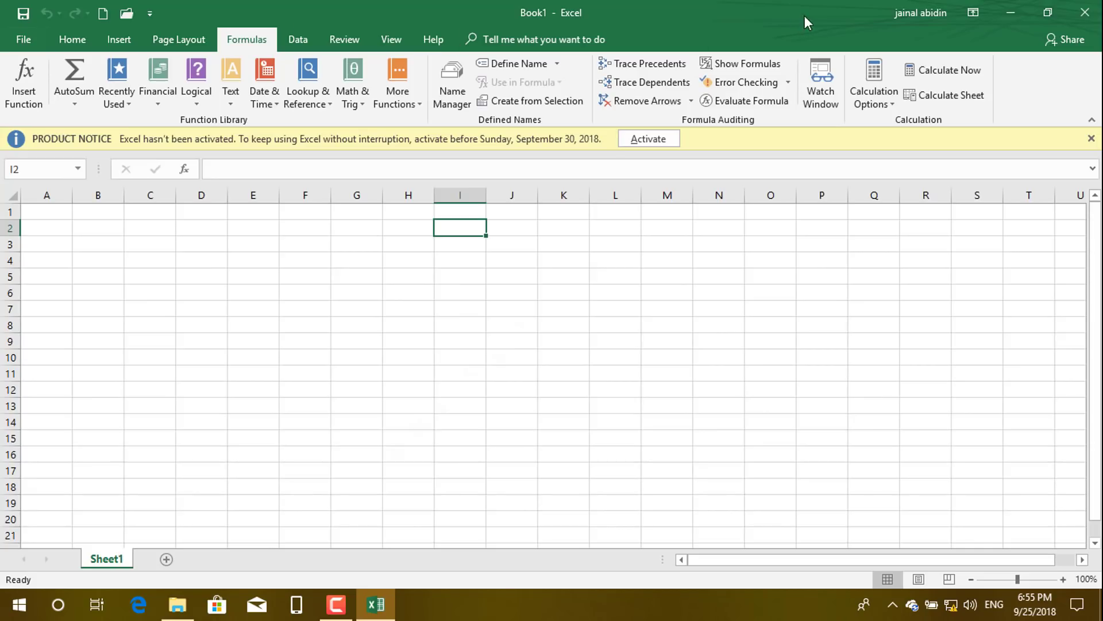
click(1085, 12)
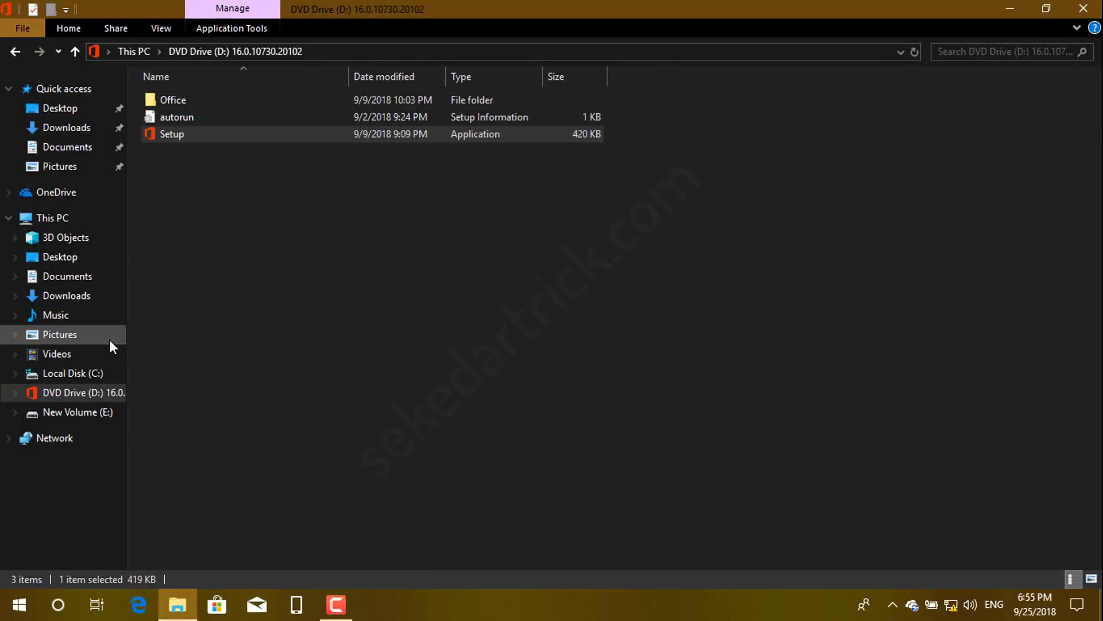
Extract the KMS_Tools_Portable (1) archive inside the Office 2019 folder on New Volume (E:)
click(78, 412)
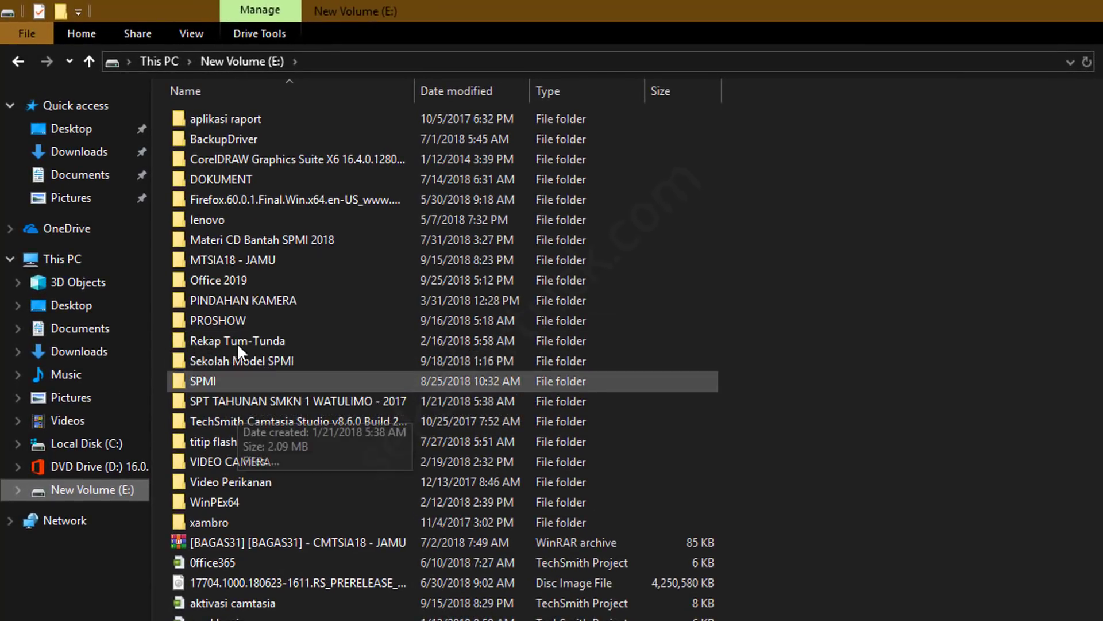
double_click(233, 279)
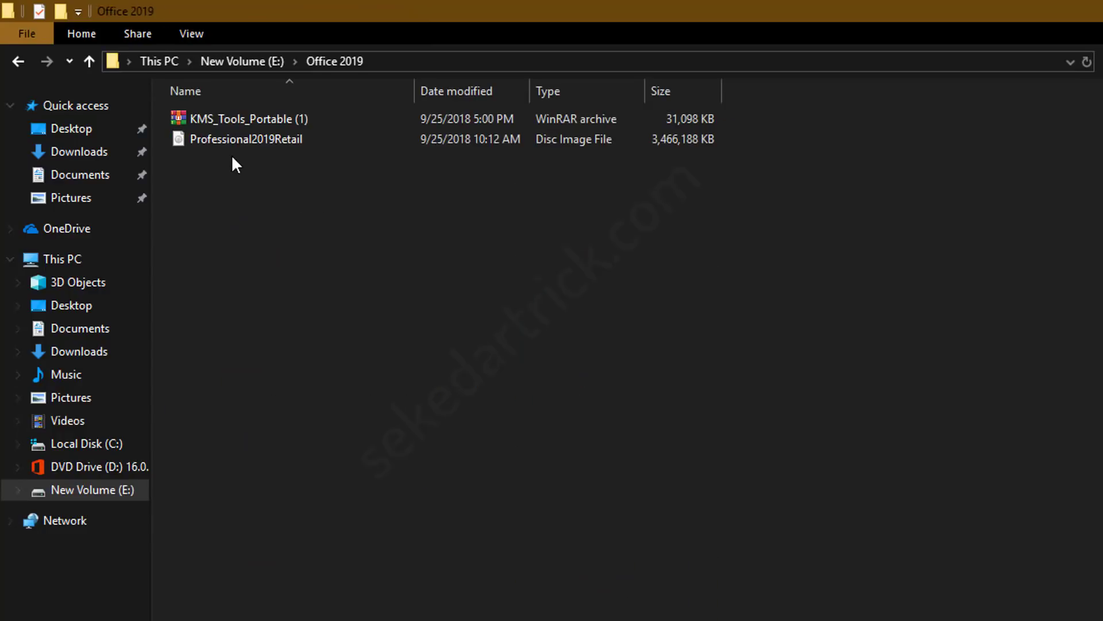
click(257, 115)
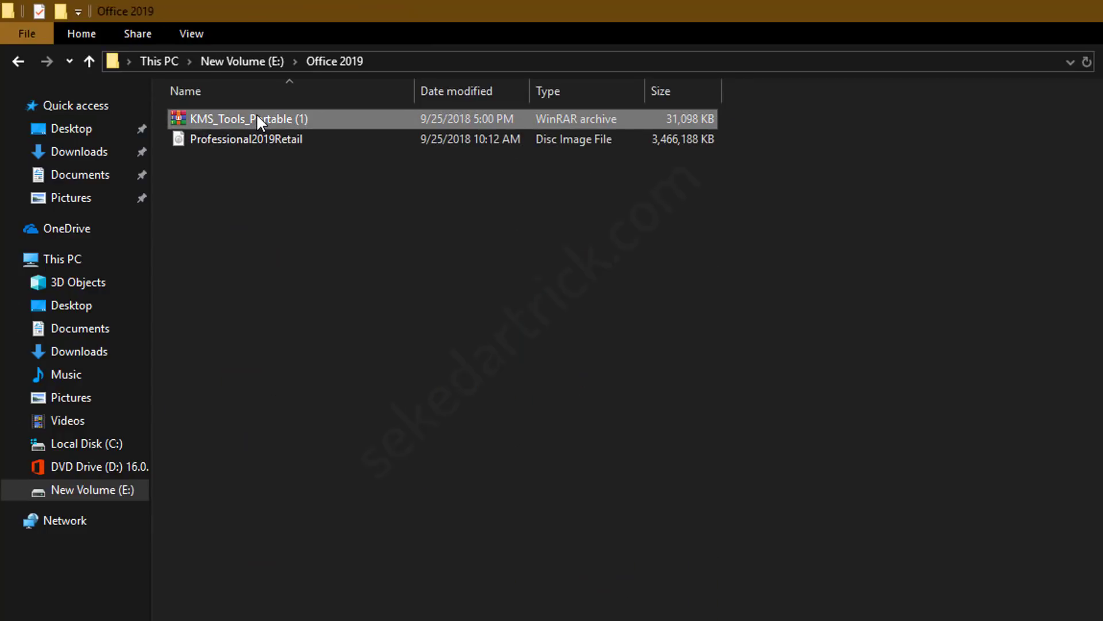
right_click(256, 113)
click(336, 196)
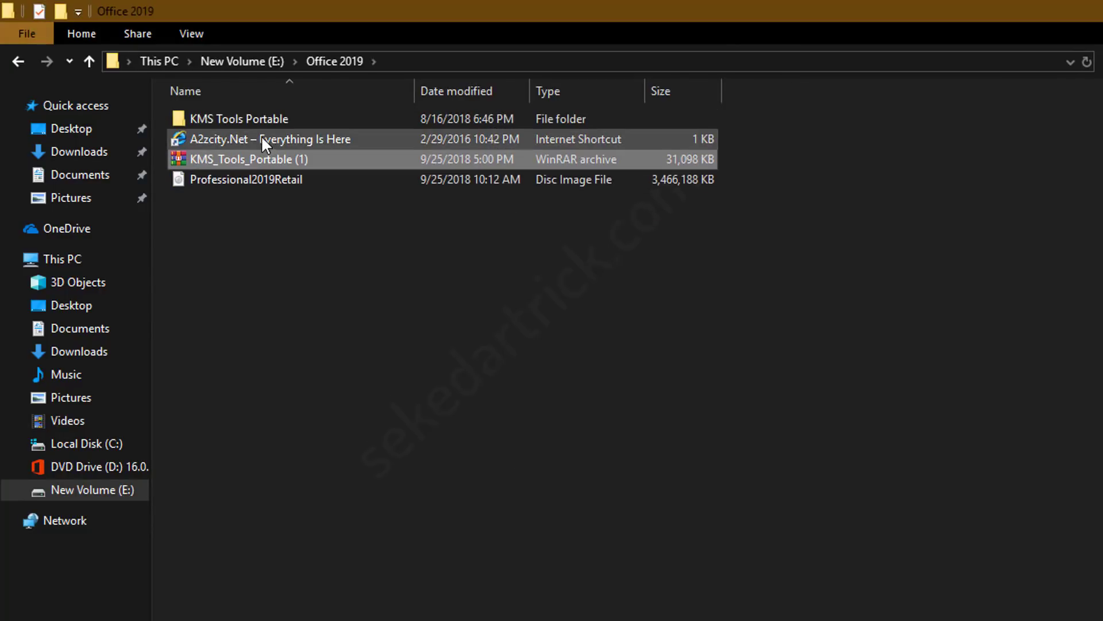
Run KMSTools from the extracted KMS Tools Portable folder as administrator
double_click(261, 116)
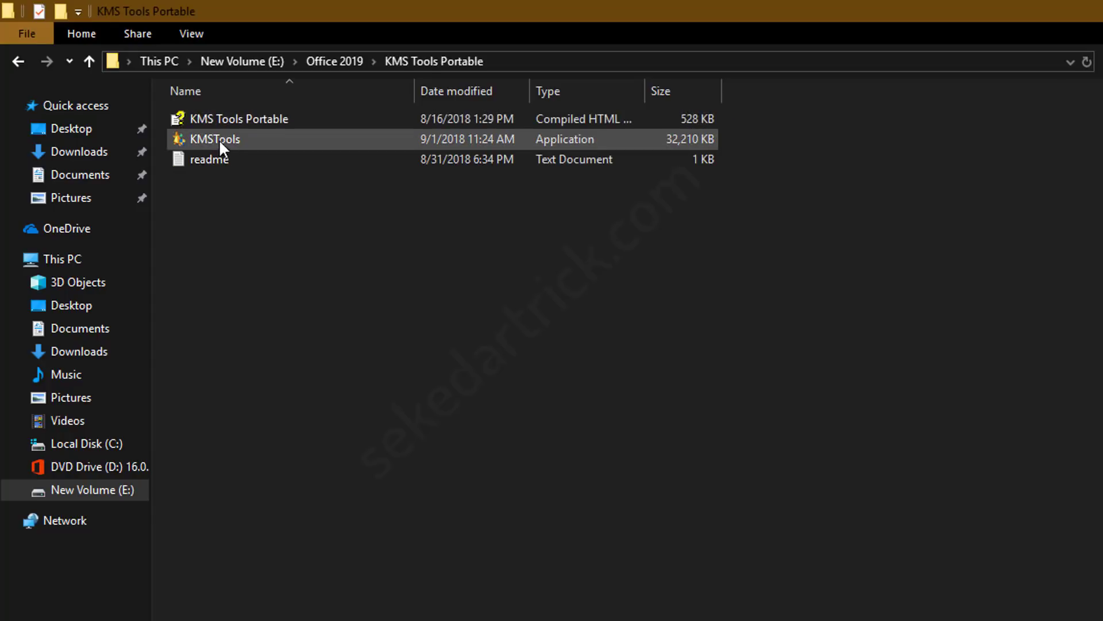
right_click(217, 138)
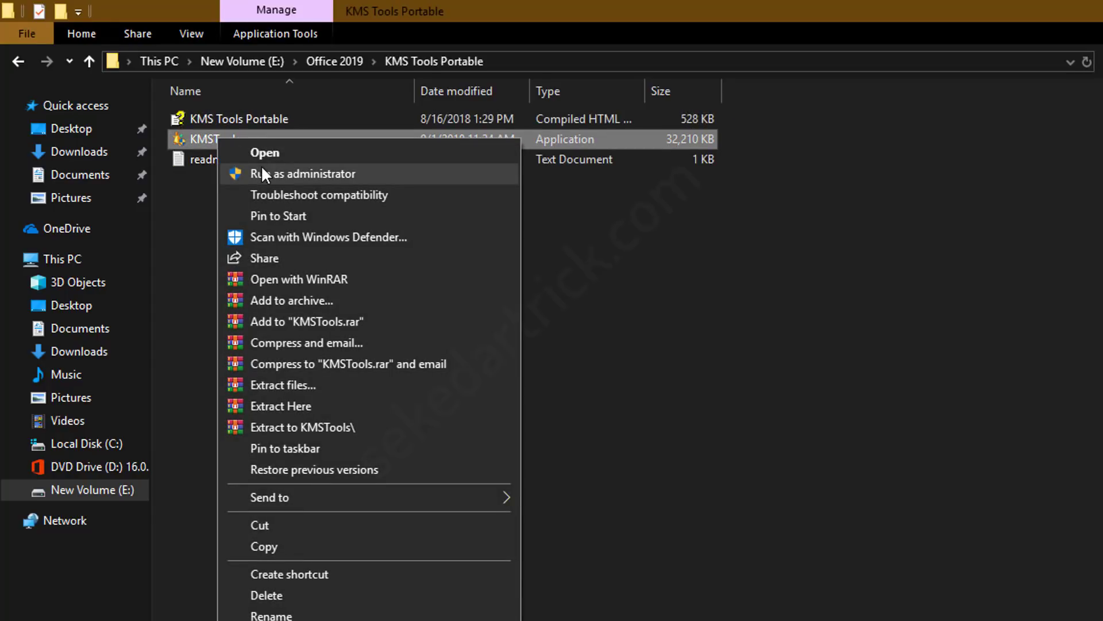
click(262, 173)
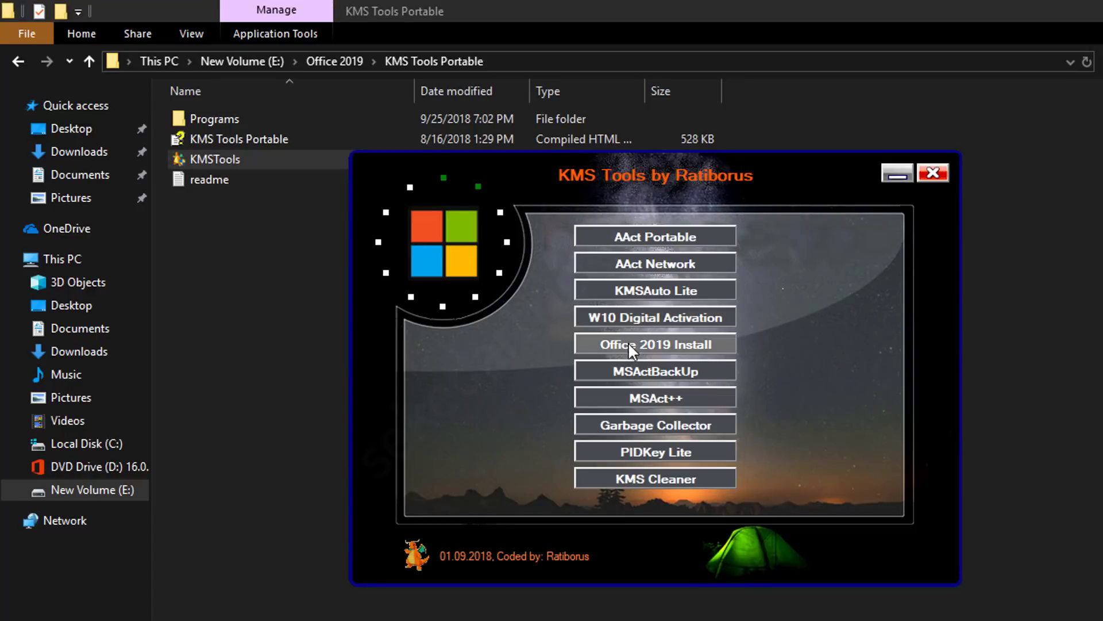
Open the Office 2019 Install utility, run the Office RETAIL => VL conversion and try to activate Office
click(712, 344)
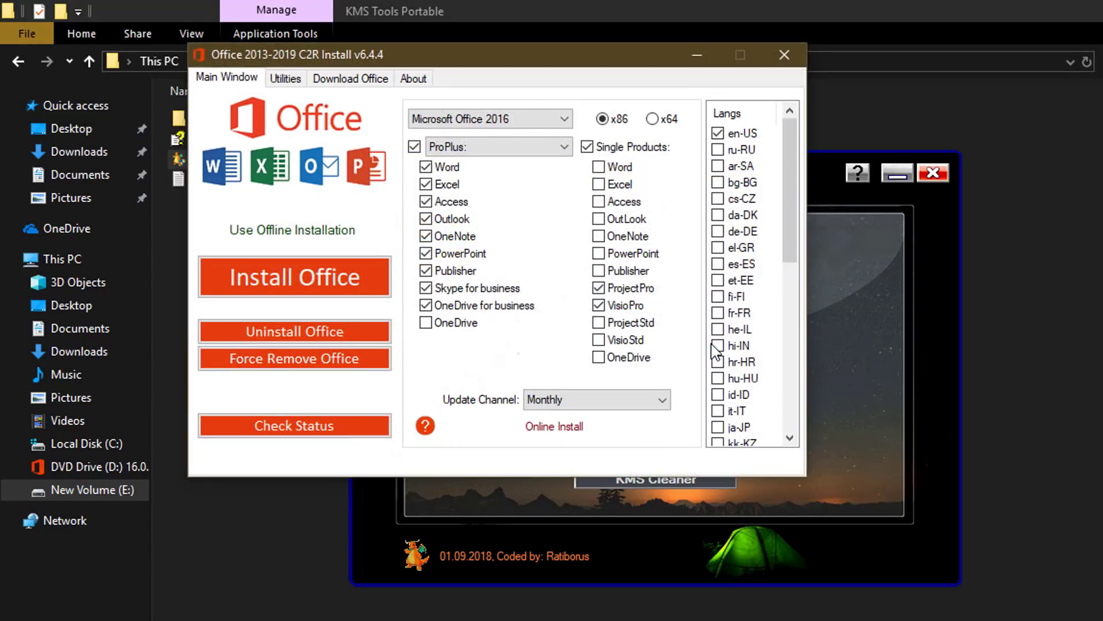
click(285, 78)
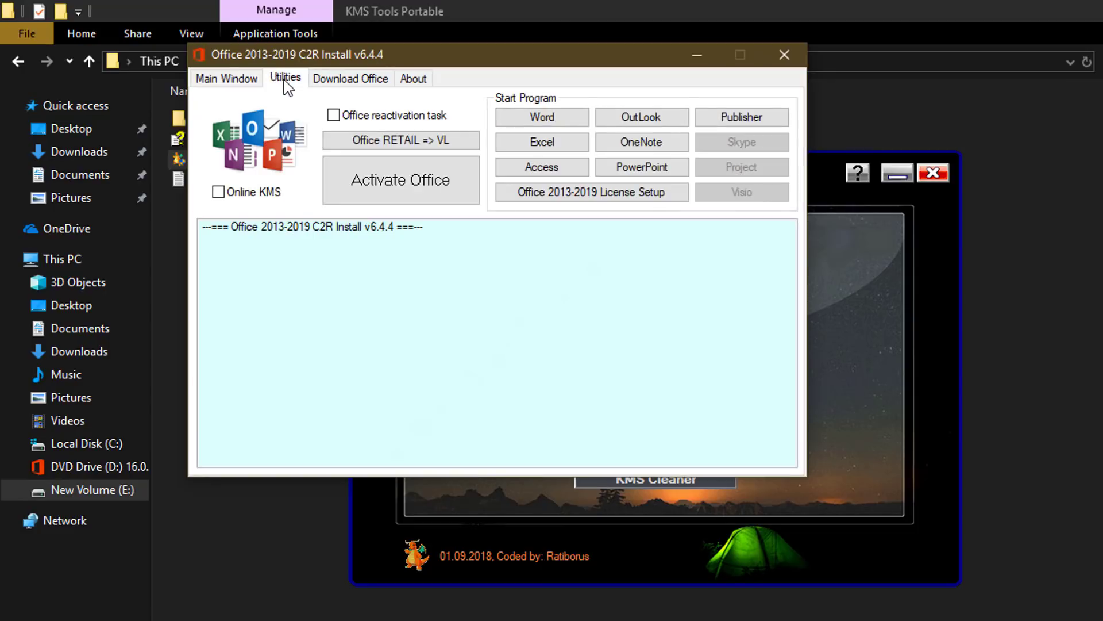
click(406, 143)
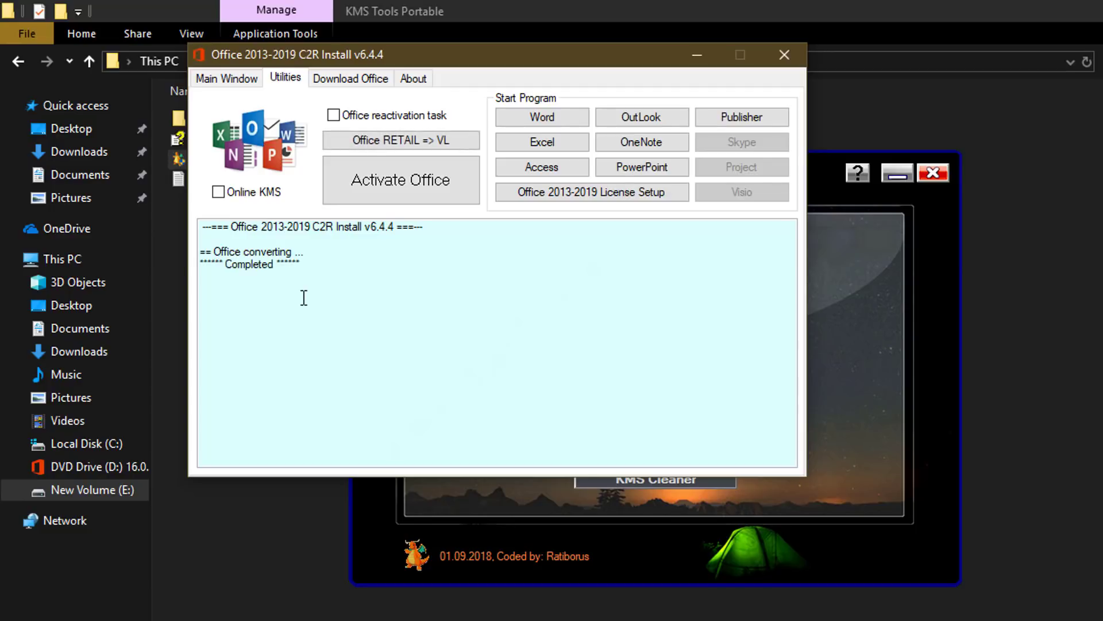
click(416, 190)
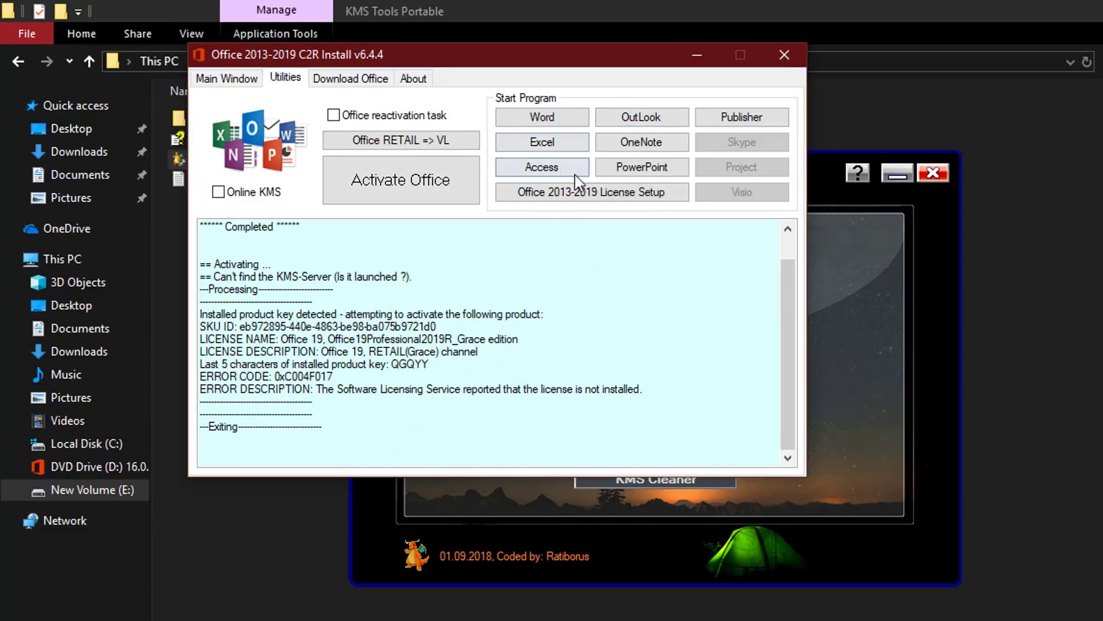
Open Office 2013-2019 License Setup, load the Office ProPlus VL preset and deselect its ProPlusVL_KMS_Client license
click(593, 194)
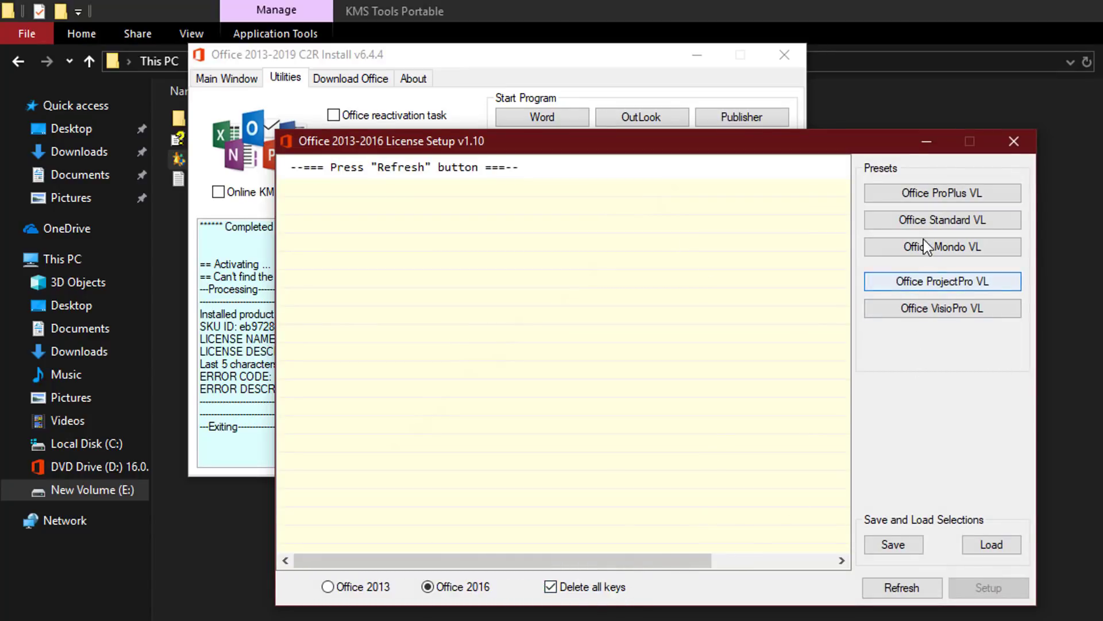
click(958, 197)
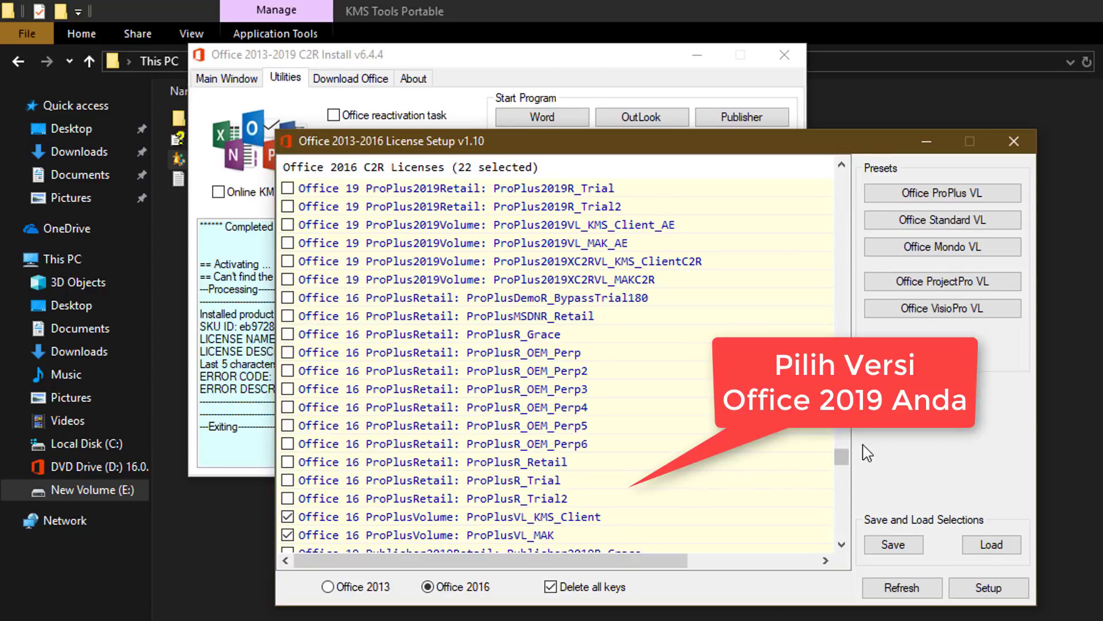
scroll(845, 465, down, 3)
scroll(844, 467, down, 1)
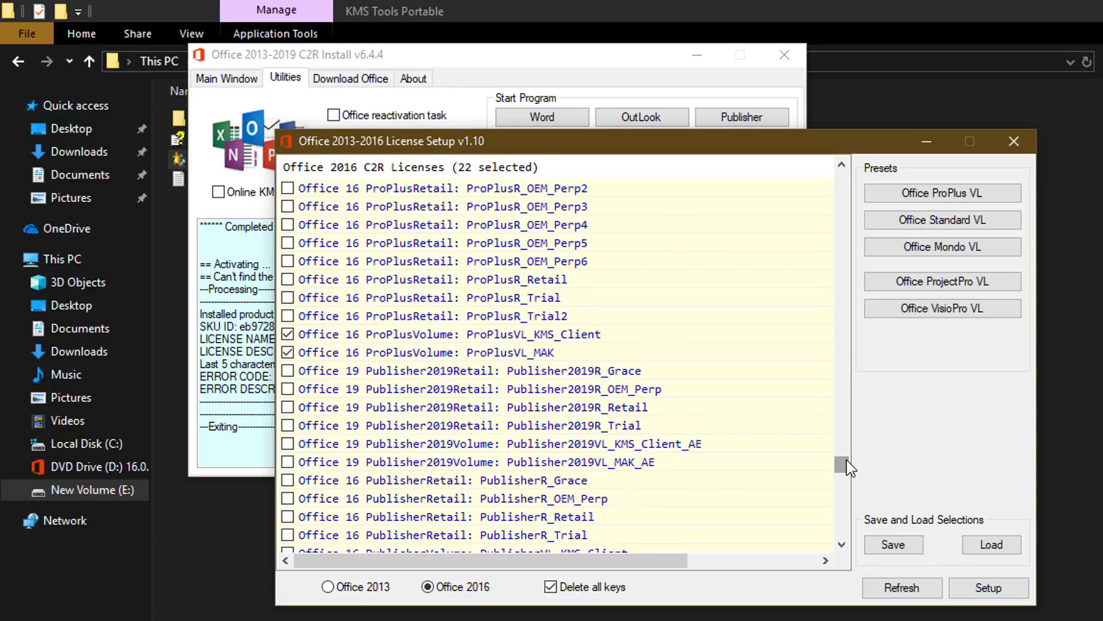
click(287, 335)
Select only the Office 19 ProPlus2019R_Grace license and run its setup
drag(845, 477, 846, 344)
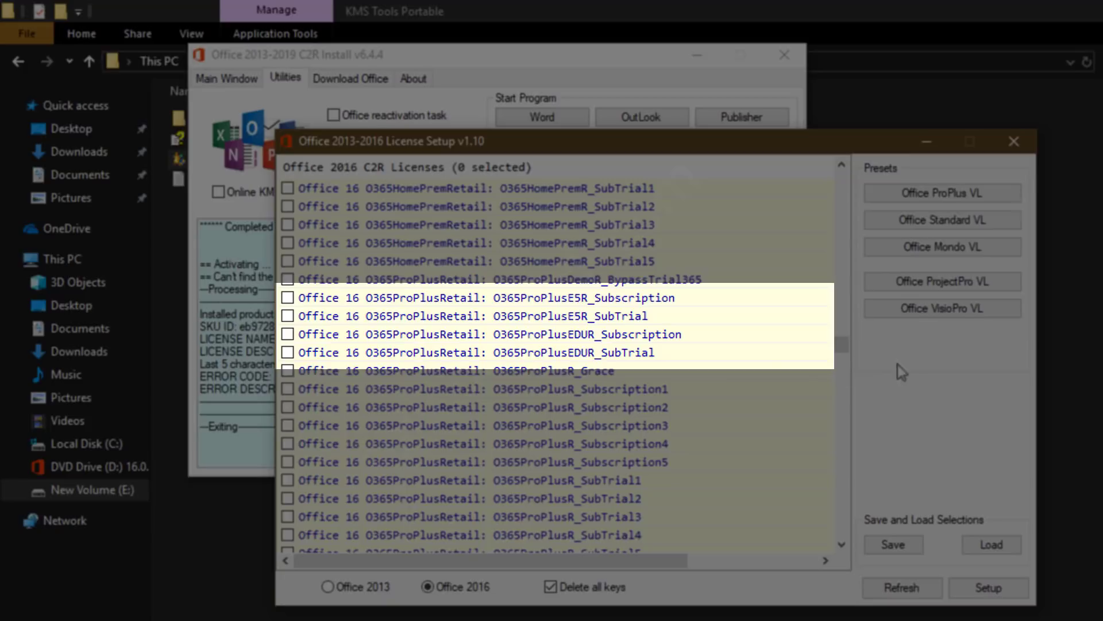
drag(843, 343, 841, 449)
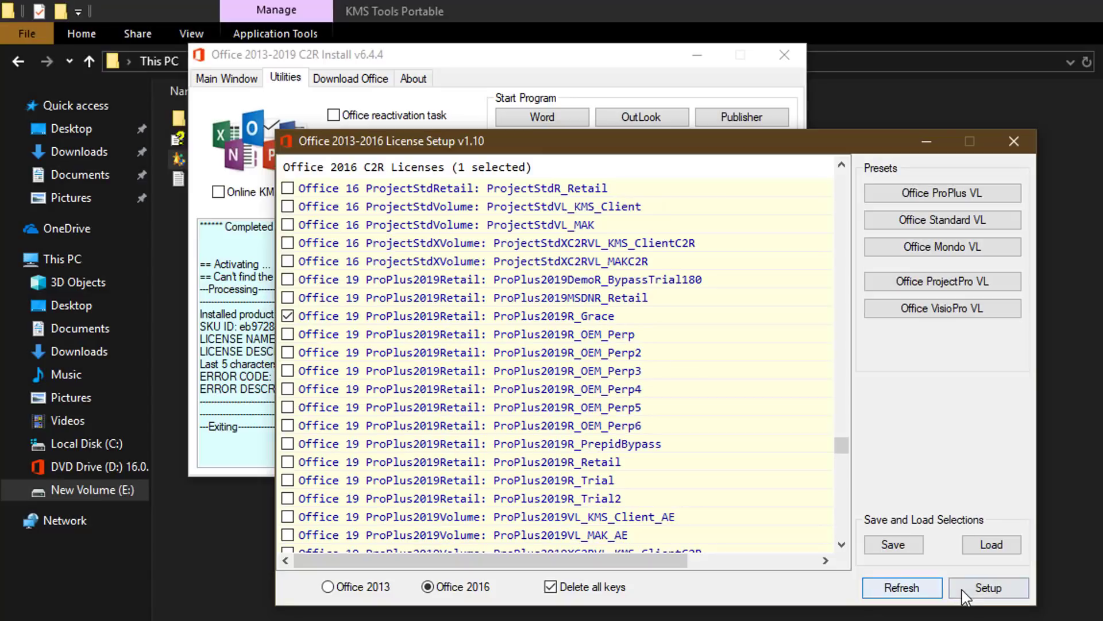
click(988, 589)
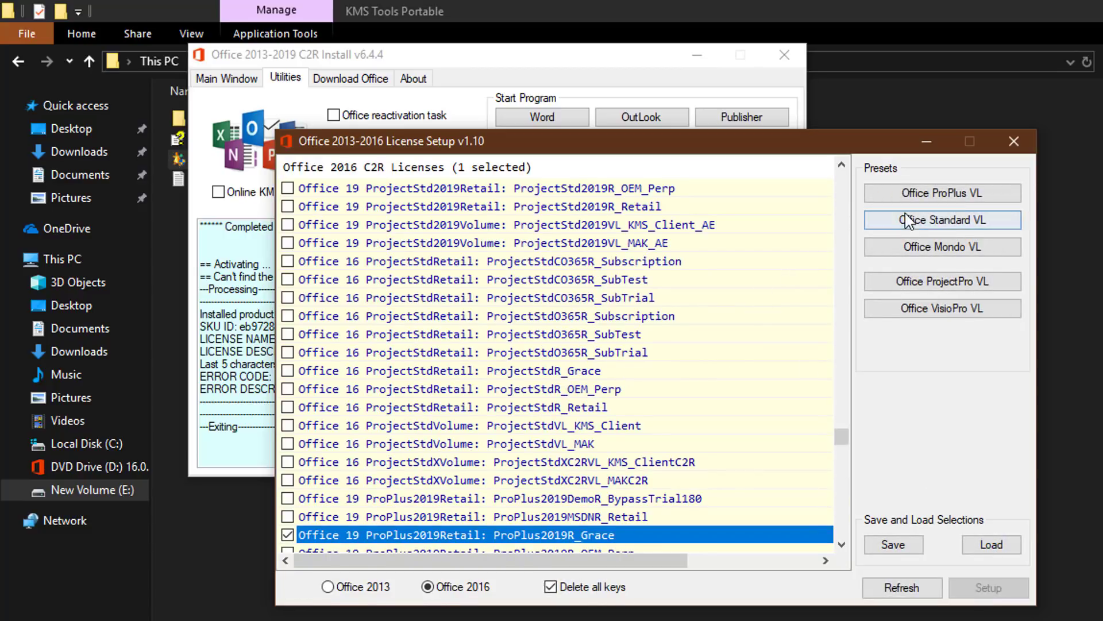
Close the license setup and run the Office RETAIL => VL conversion again
click(1014, 144)
click(1008, 144)
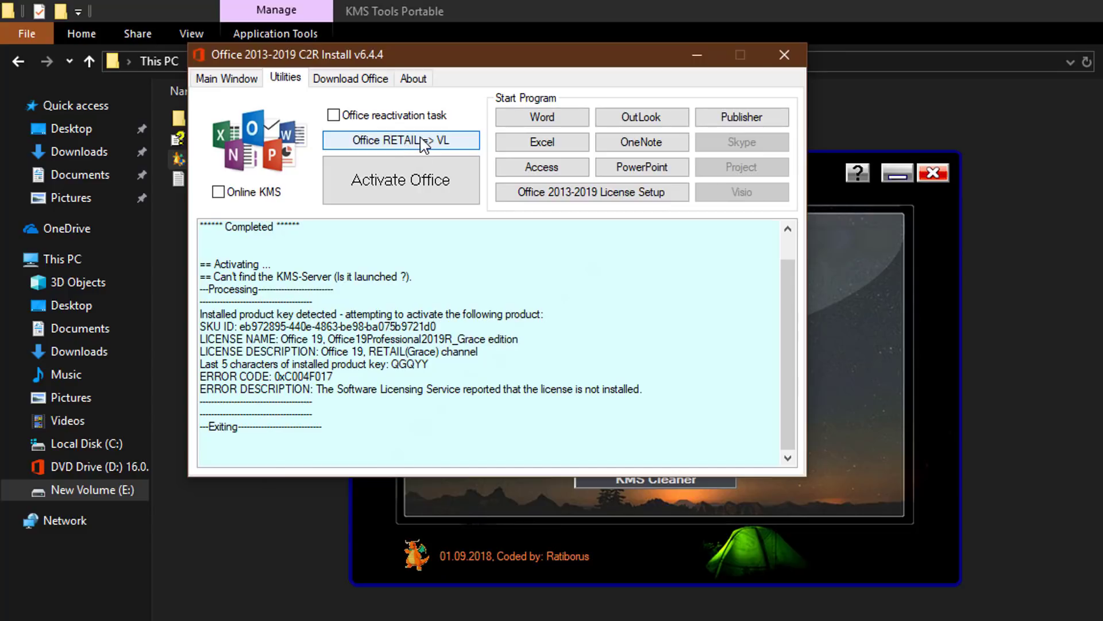
click(410, 144)
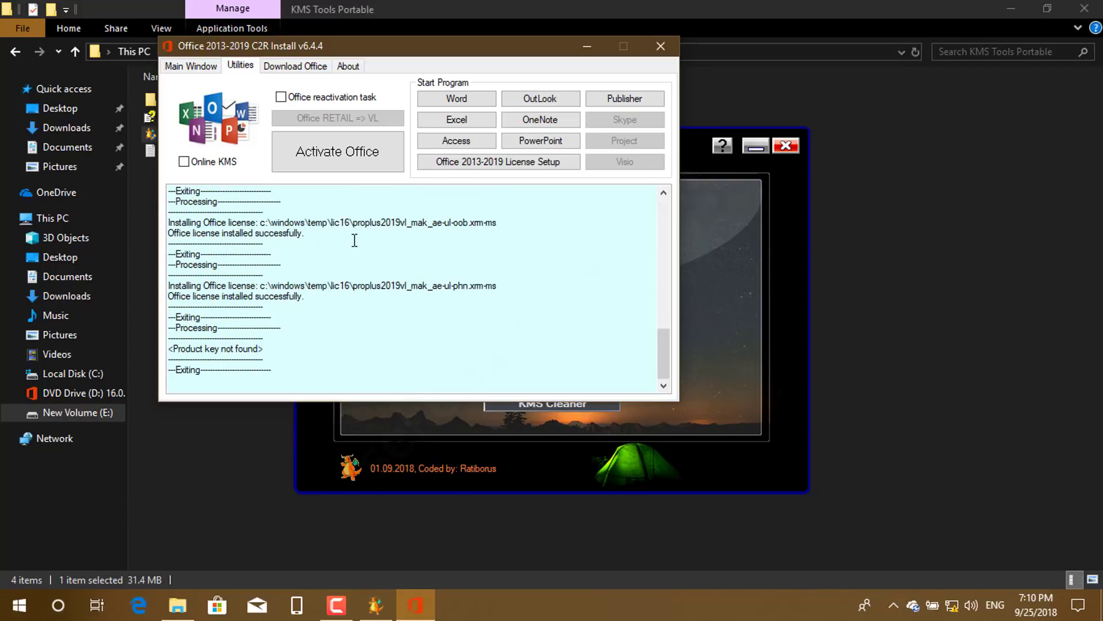
Try to activate Office from the Office 2013-2019 C2R Install utility and attempt to close its window
click(340, 154)
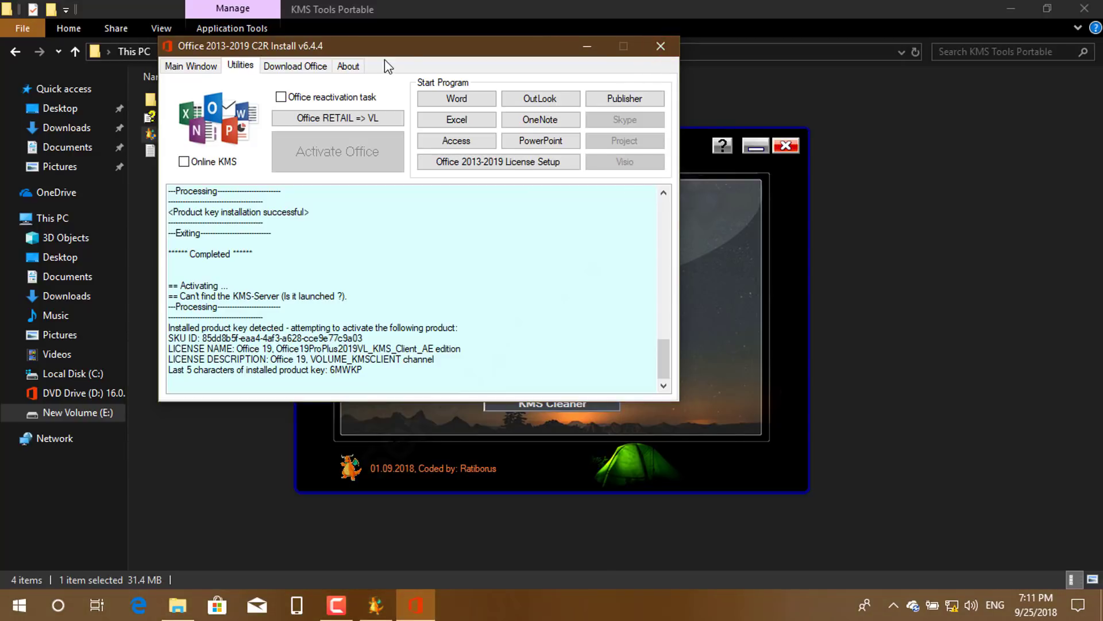
click(349, 67)
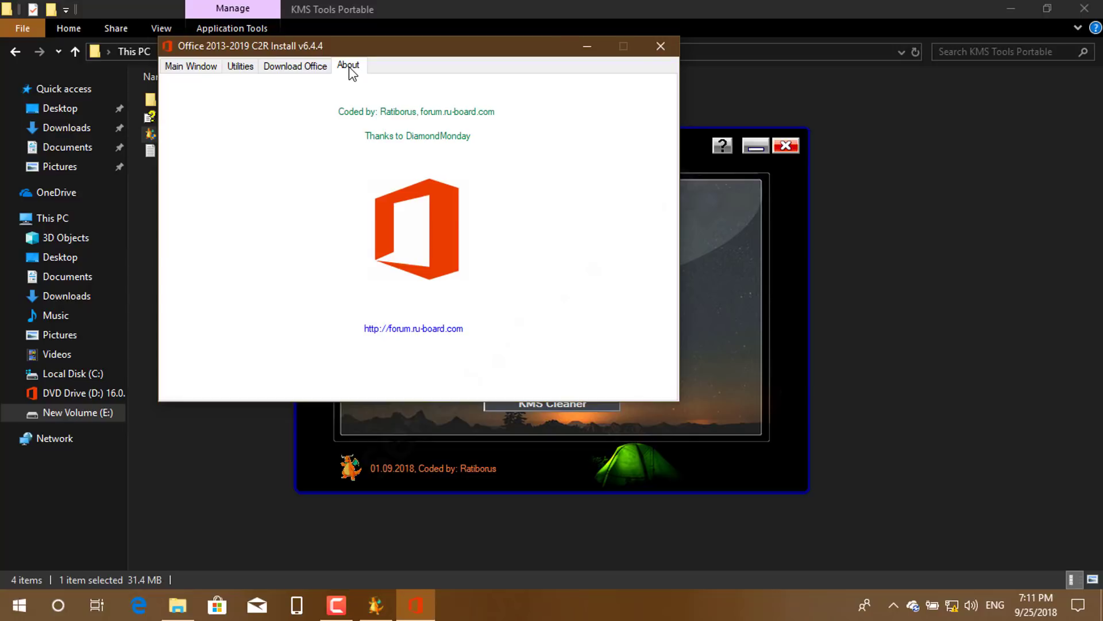
click(189, 66)
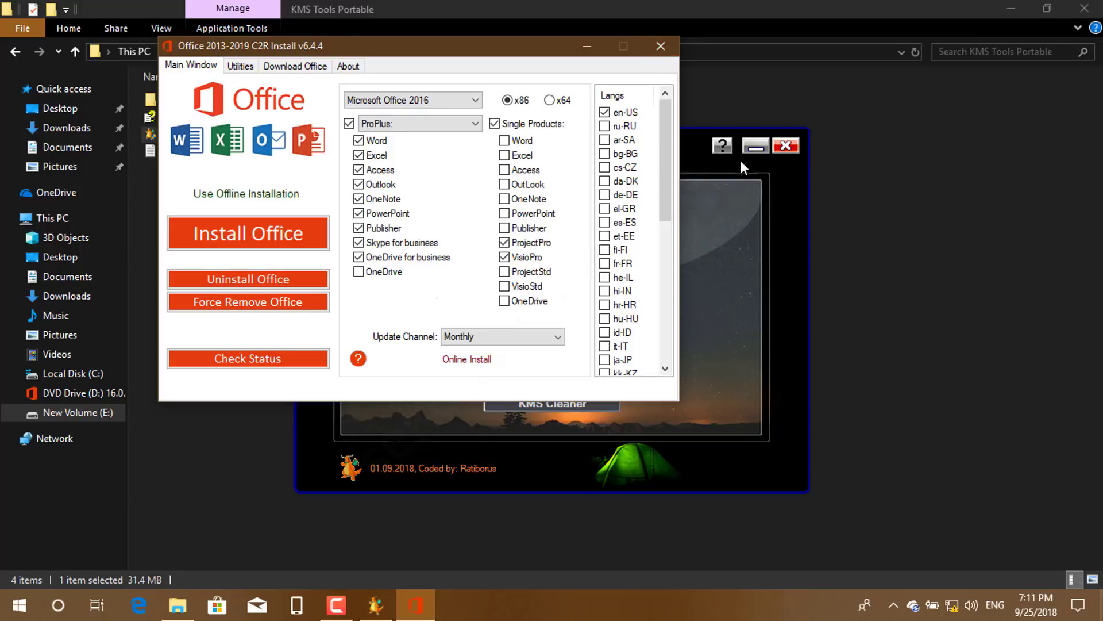
click(430, 605)
right_click(429, 601)
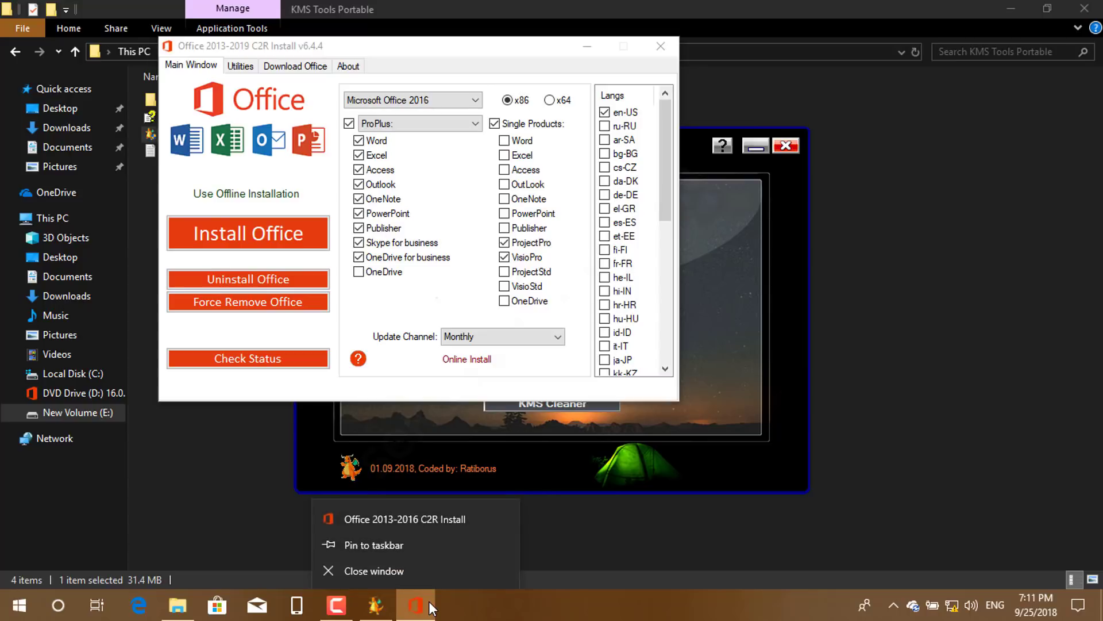
click(374, 567)
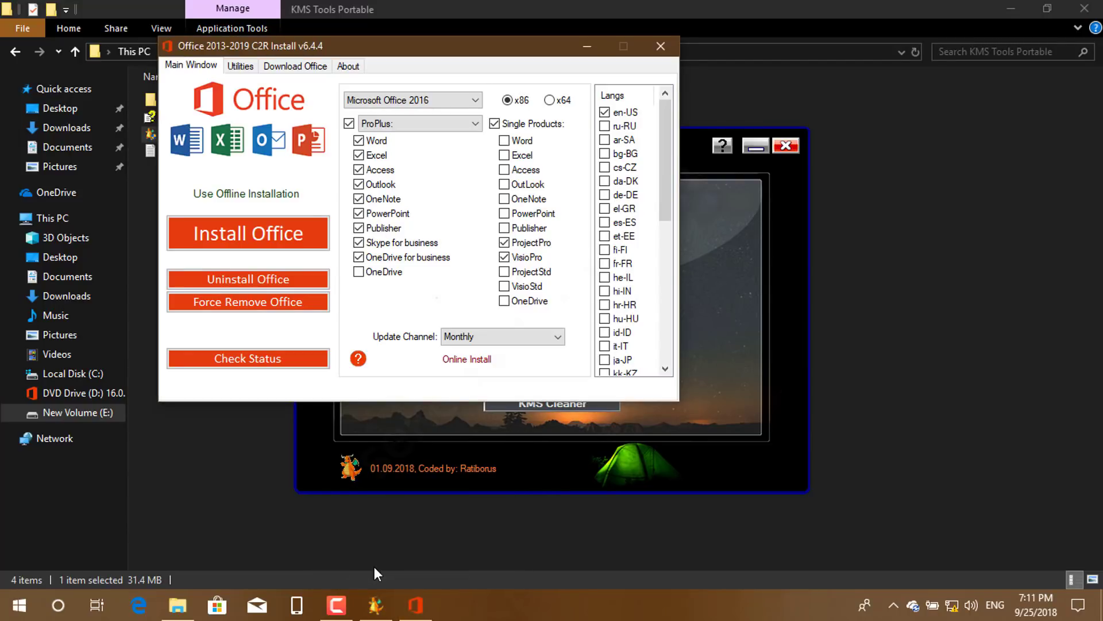
Switch to KMS Tools, open KMSAuto Lite and run its Office activation
click(601, 468)
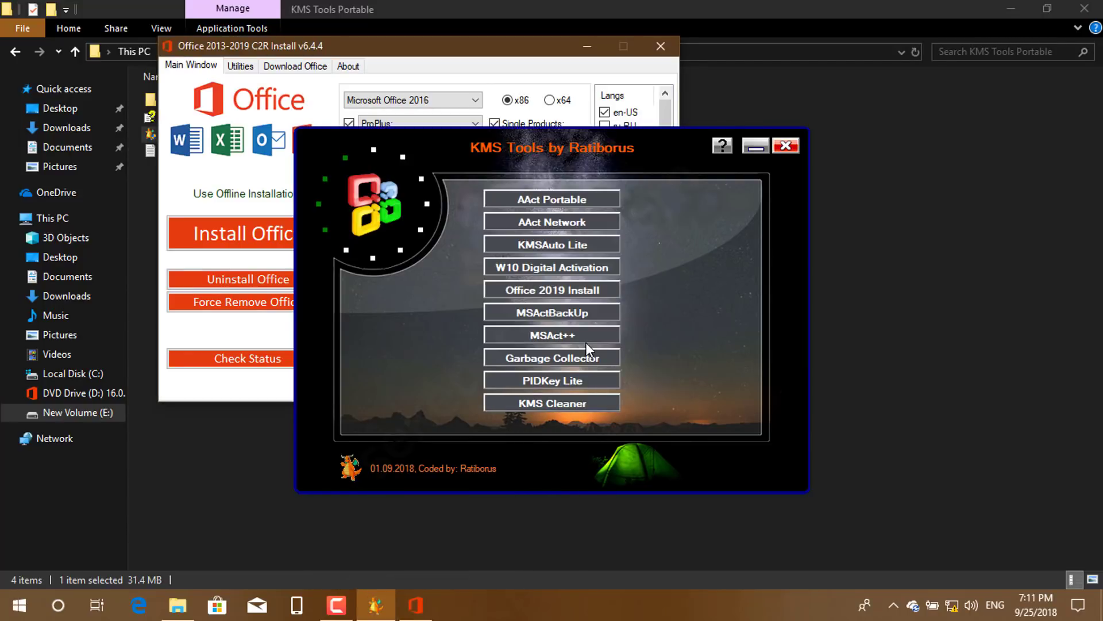
click(556, 244)
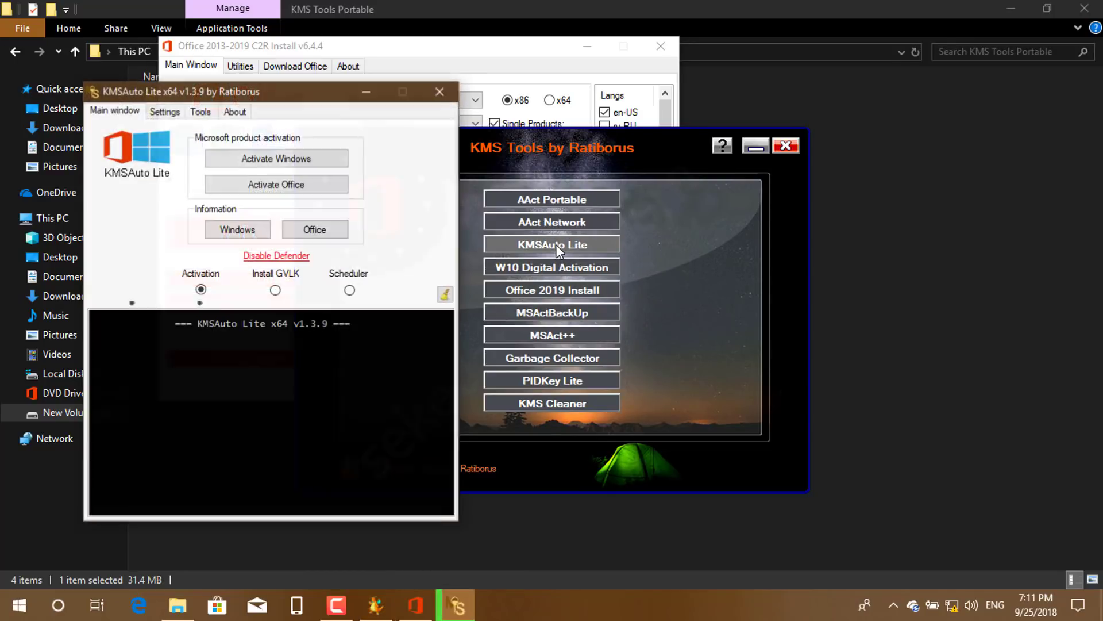
click(278, 190)
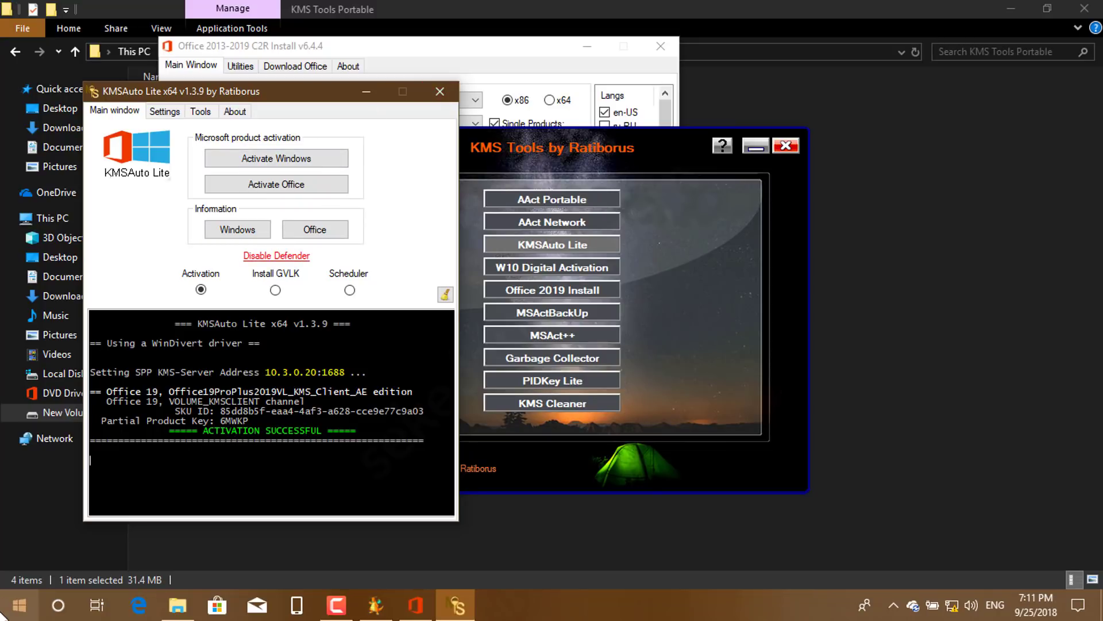
Launch Excel, accept the Office license agreement and create a blank workbook
click(8, 614)
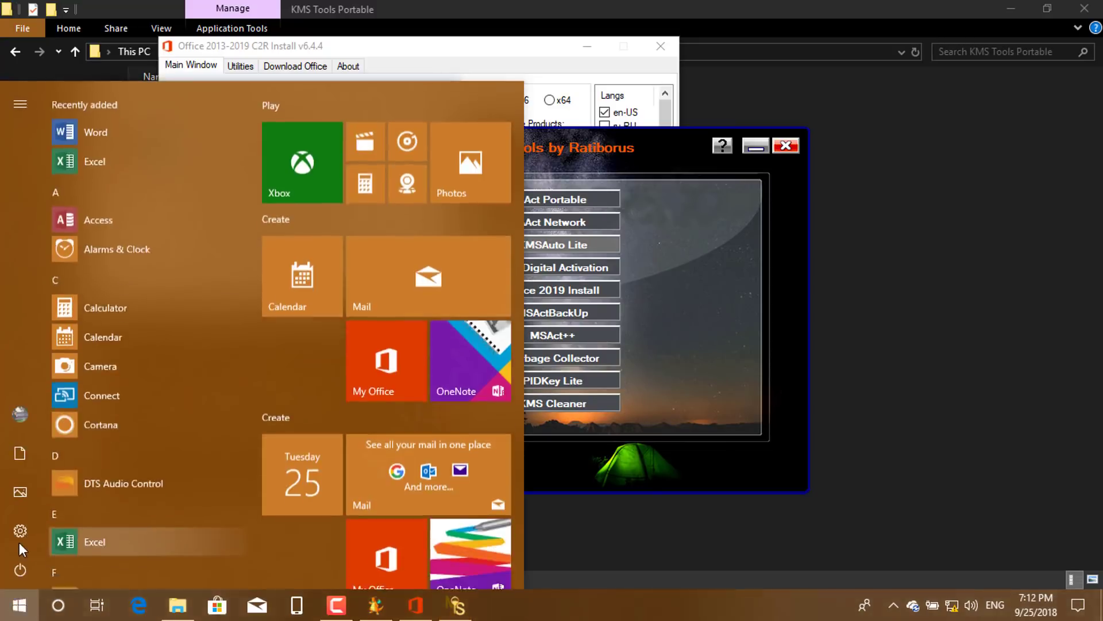
click(87, 534)
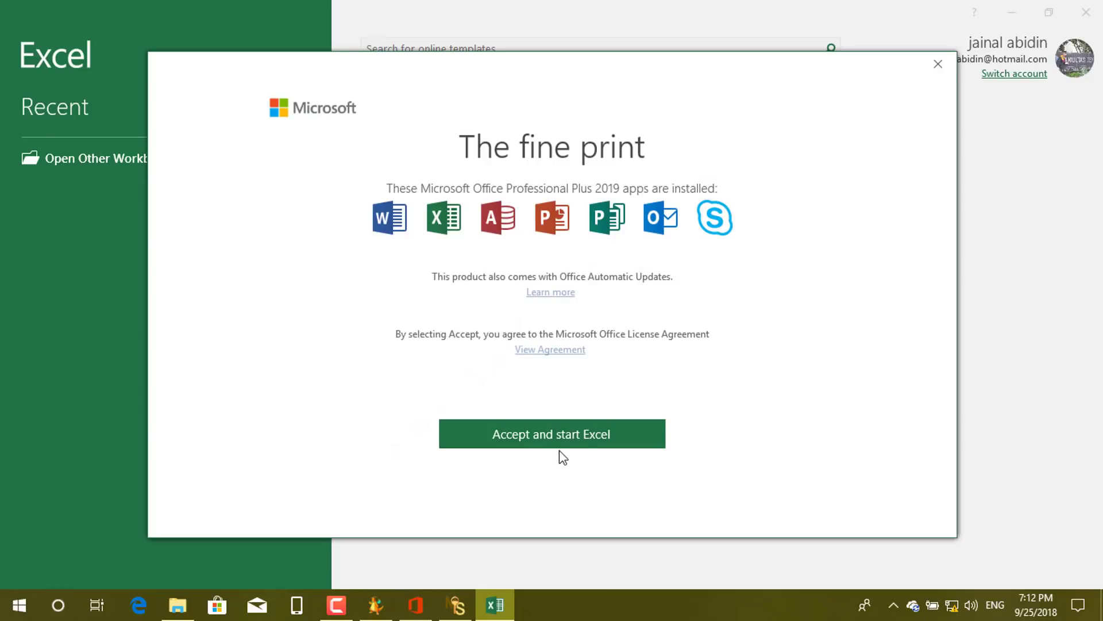
click(592, 440)
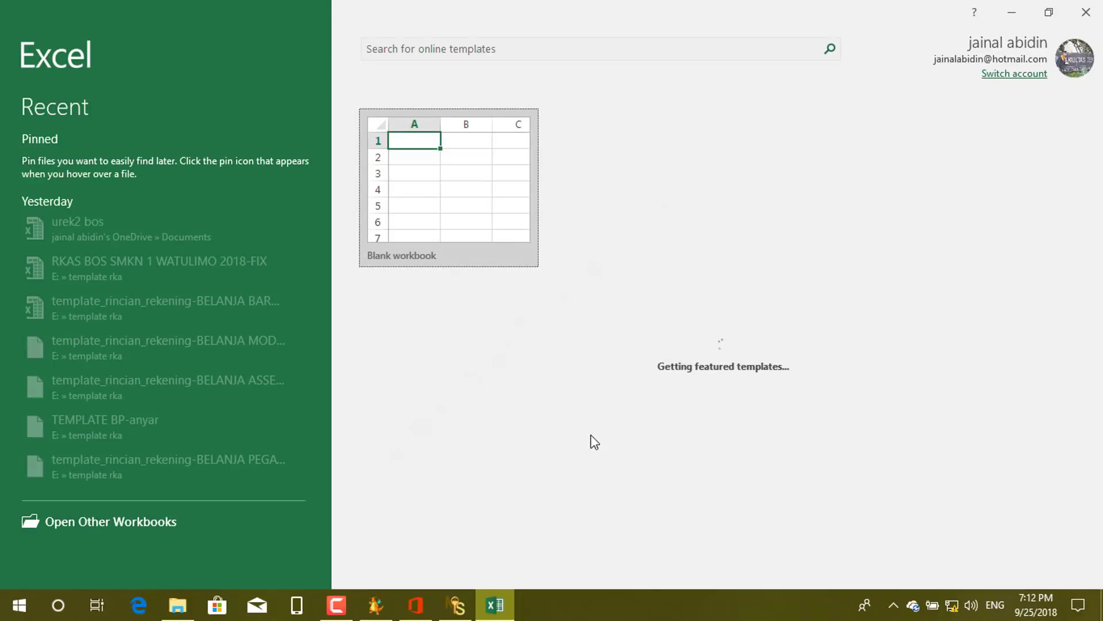
click(470, 218)
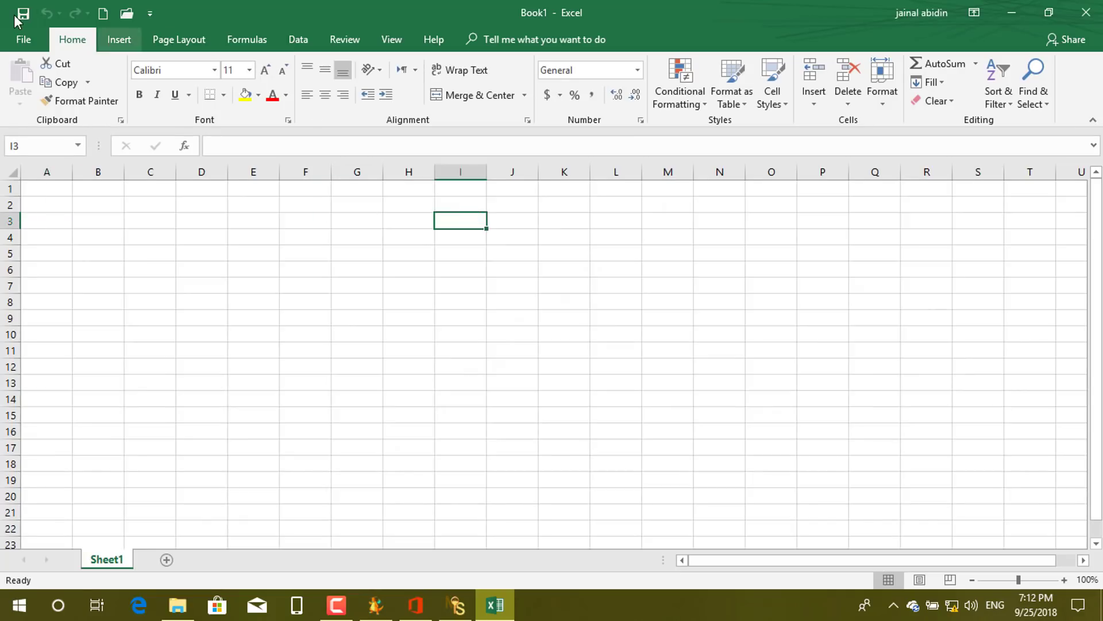
click(18, 33)
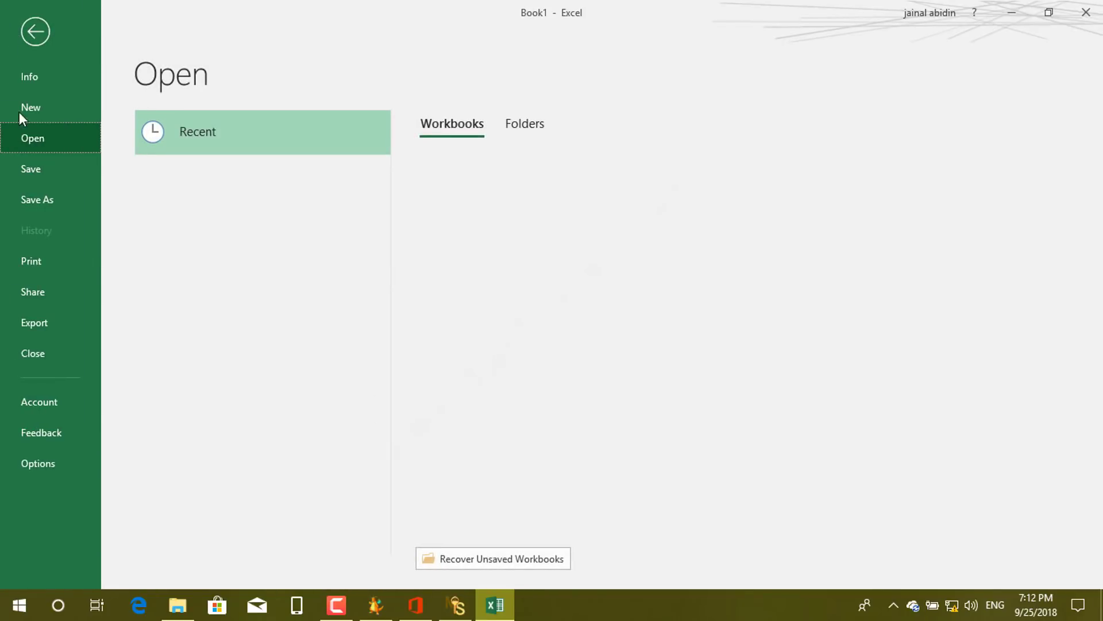
click(45, 414)
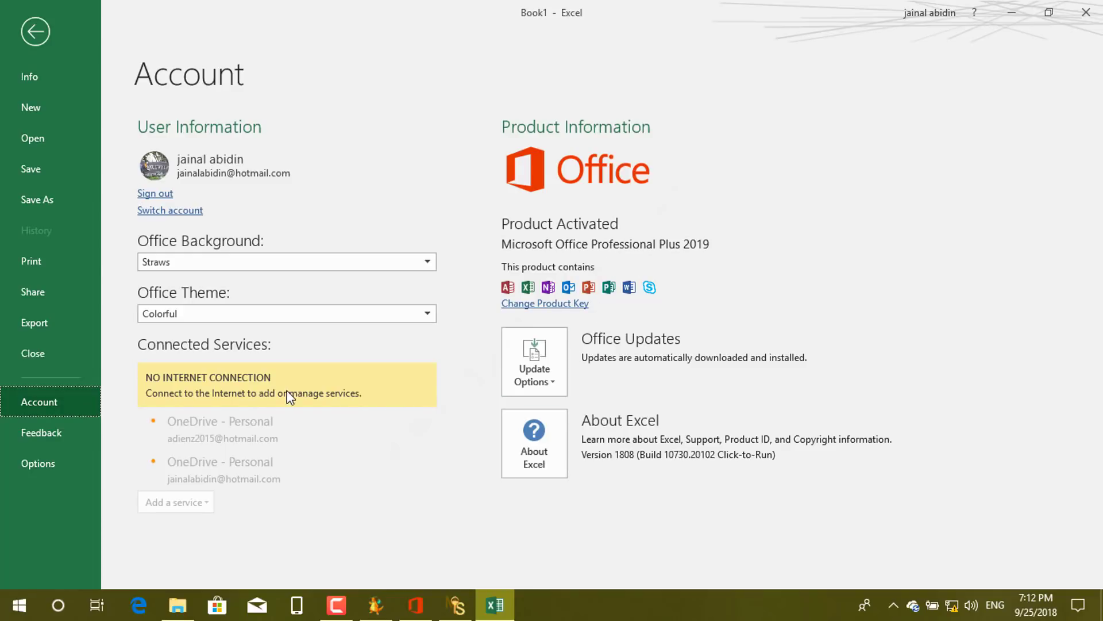
click(46, 32)
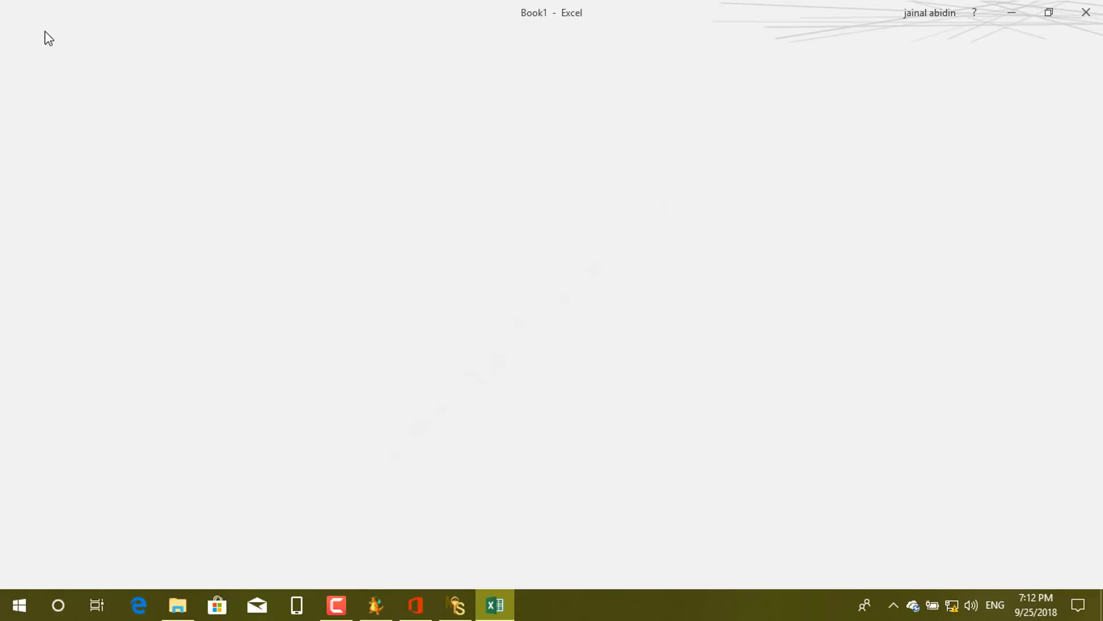
click(1085, 13)
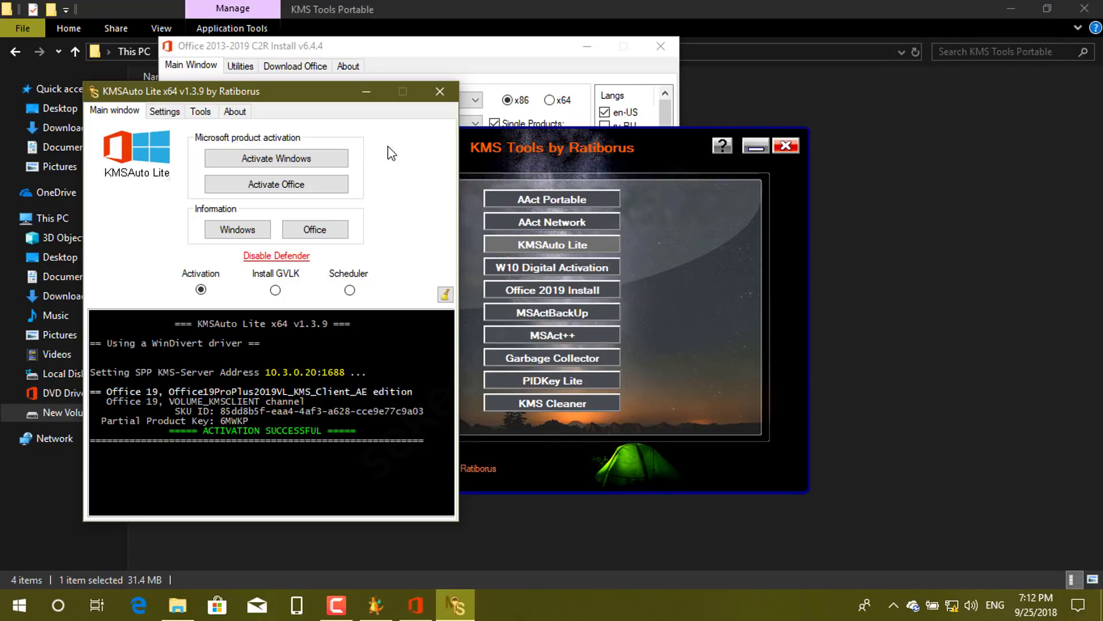
Close KMSAuto Lite and the Office 2013-2019 C2R Install utility
click(441, 96)
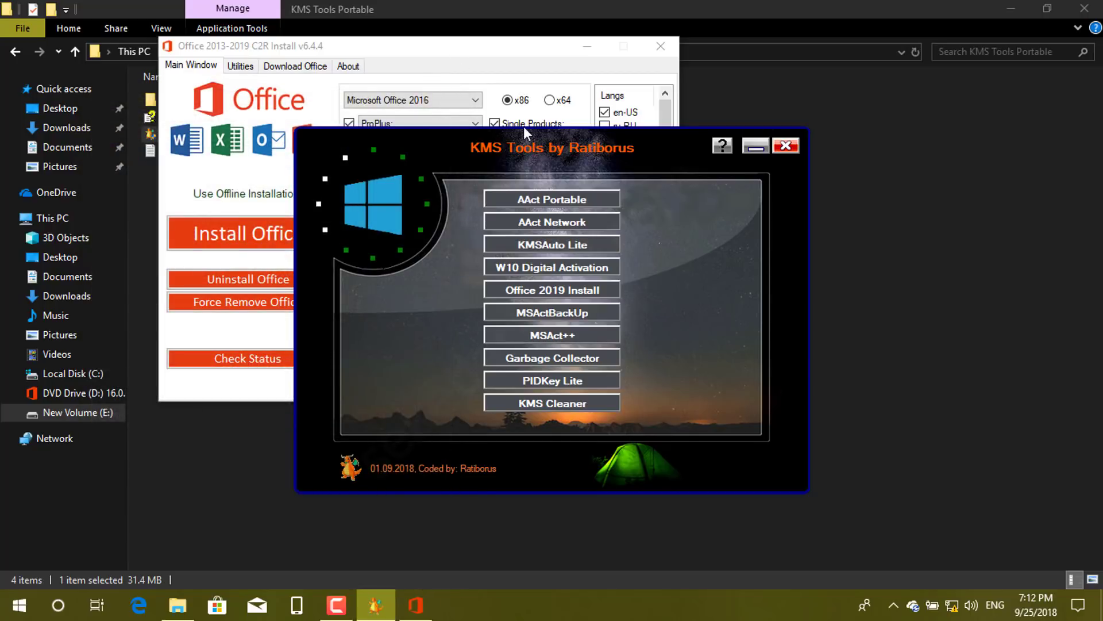
click(658, 49)
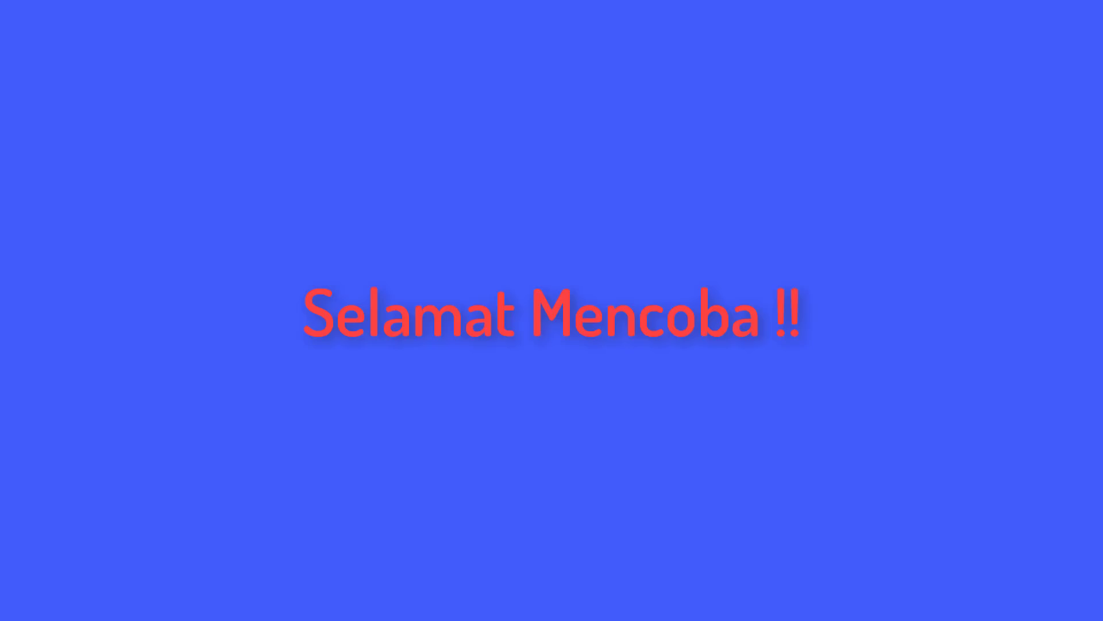